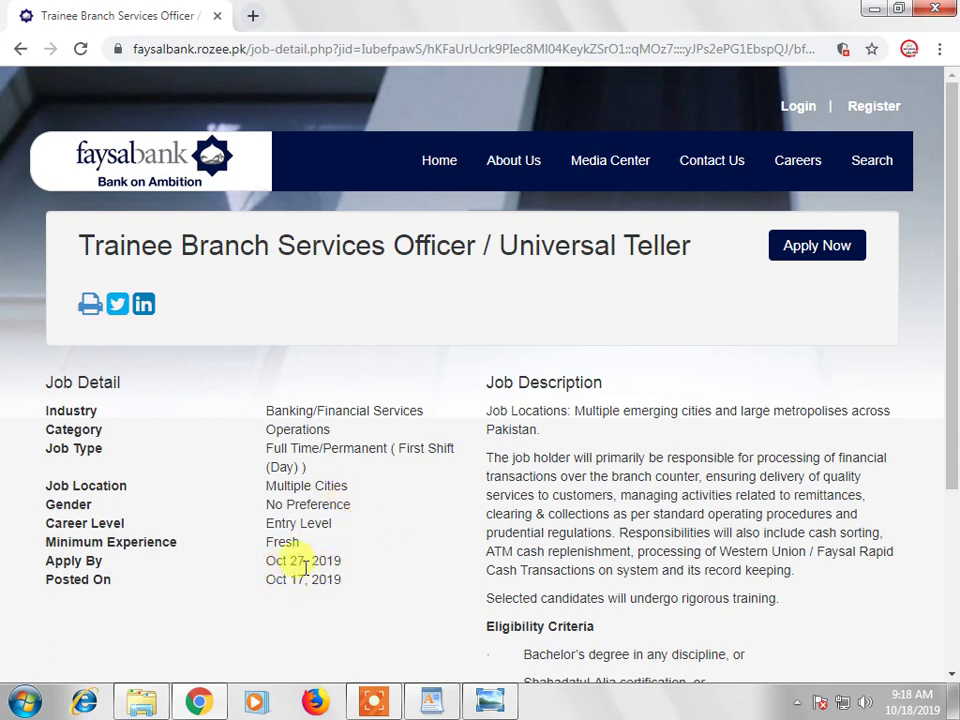
# Review the Trainee Branch Services Officer / Universal Teller job details and eligibility criteria, and start an application for the job.
pyautogui.scroll(-1, 350, 562)
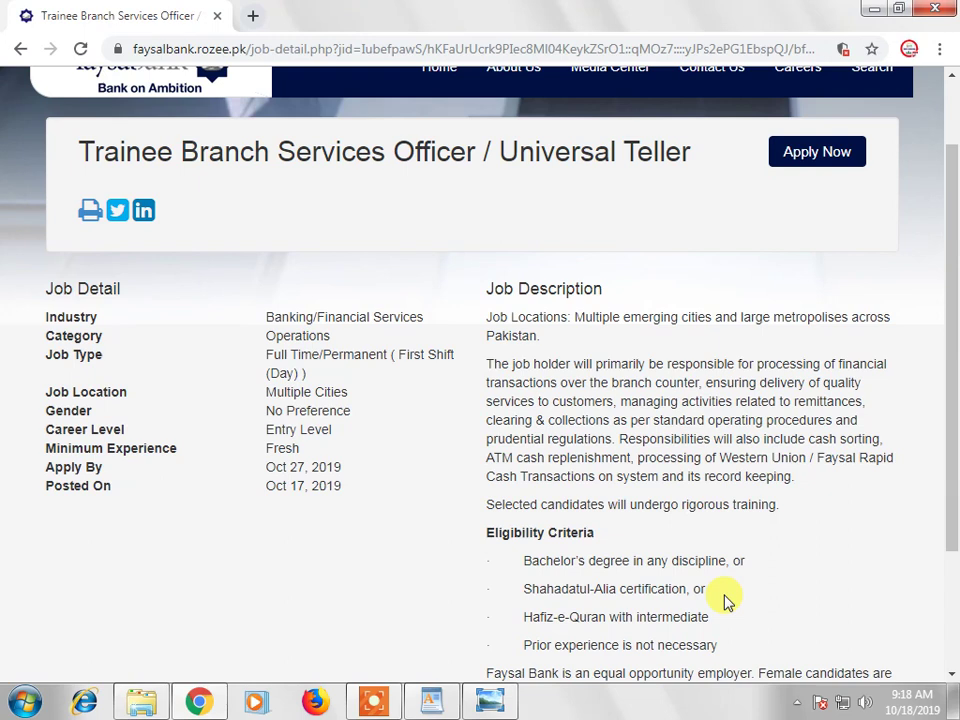
pyautogui.scroll(-3, 725, 600)
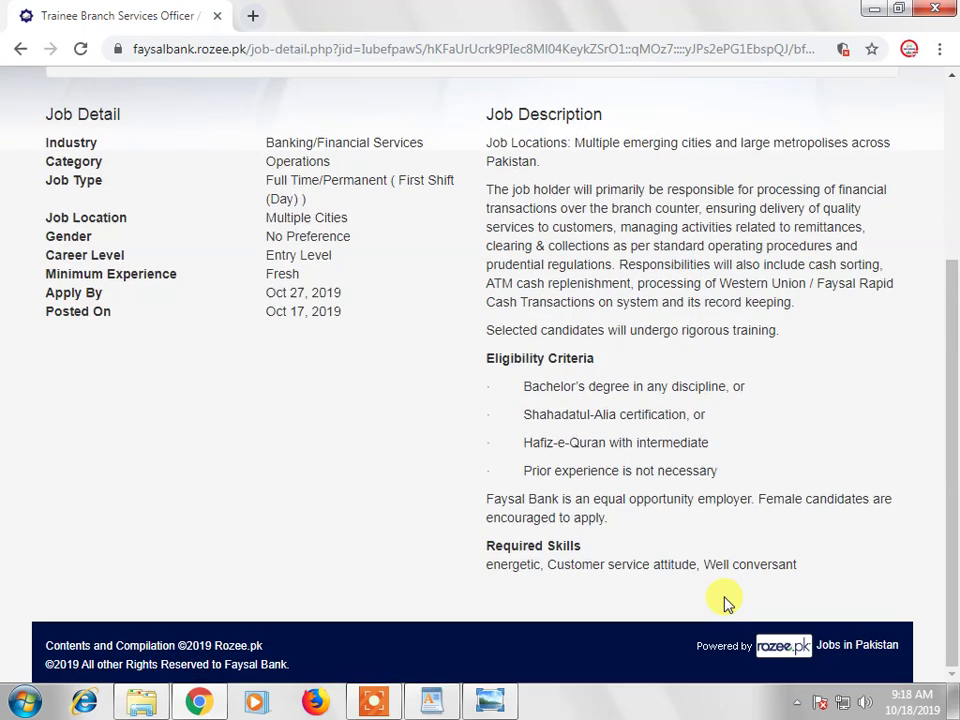
pyautogui.scroll(5, 722, 604)
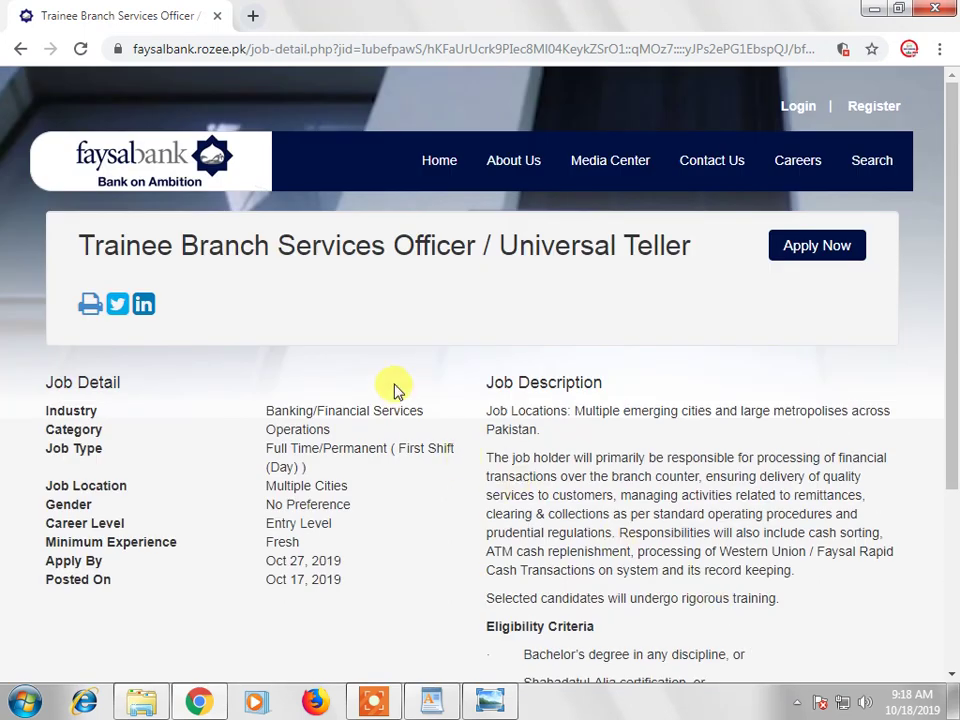
pyautogui.click(816, 248)
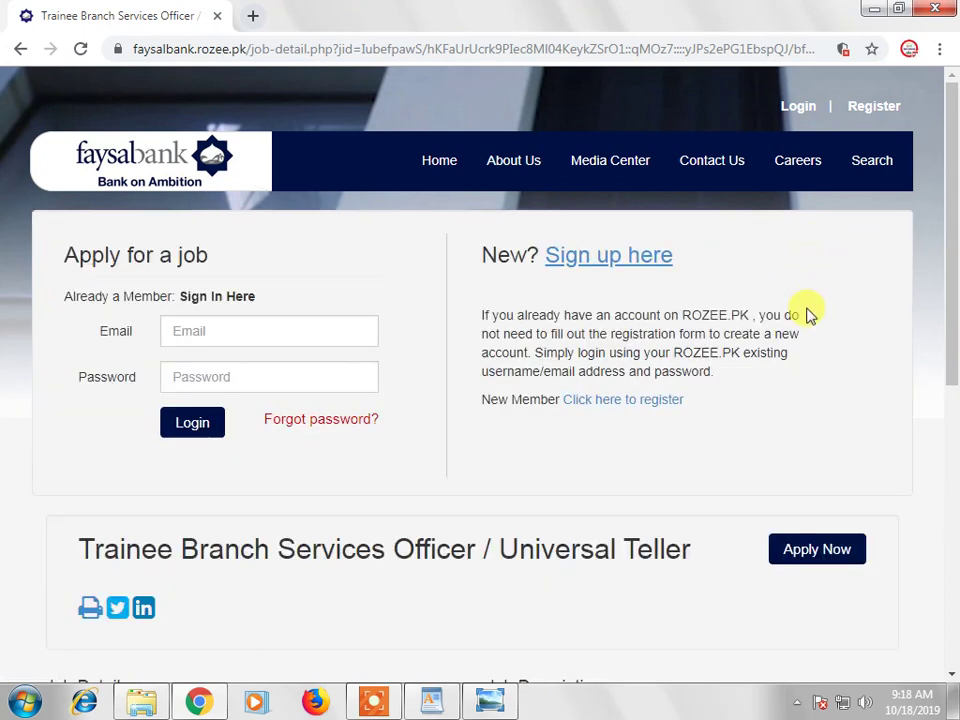
# Open the new-member registration form from the job application sign-in section.
pyautogui.scroll(-2, 658, 398)
pyautogui.scroll(2, 658, 398)
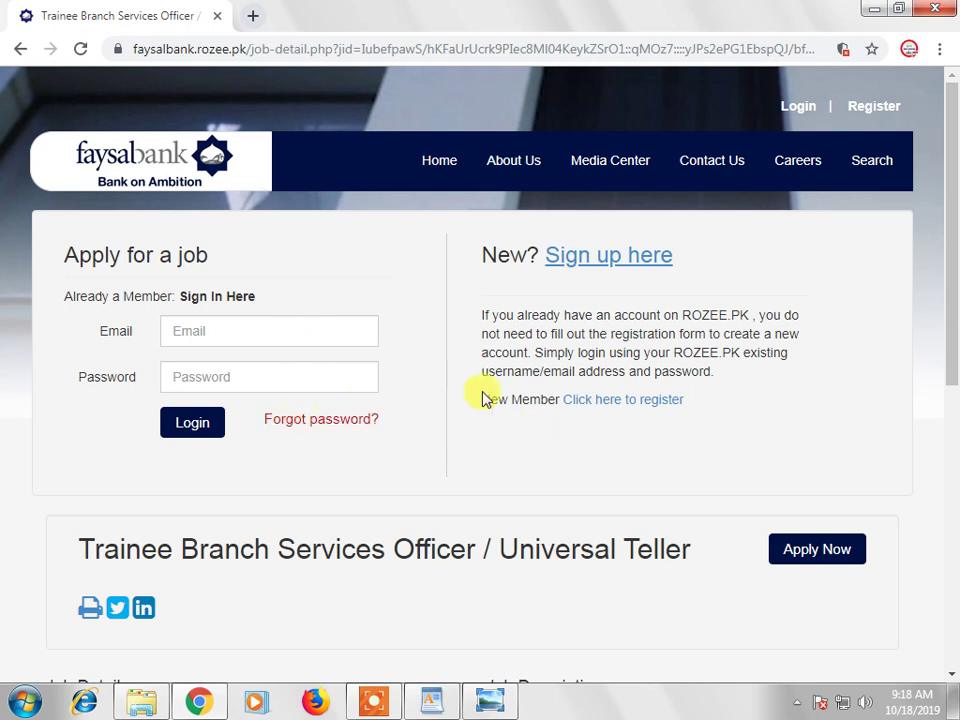
pyautogui.click(630, 402)
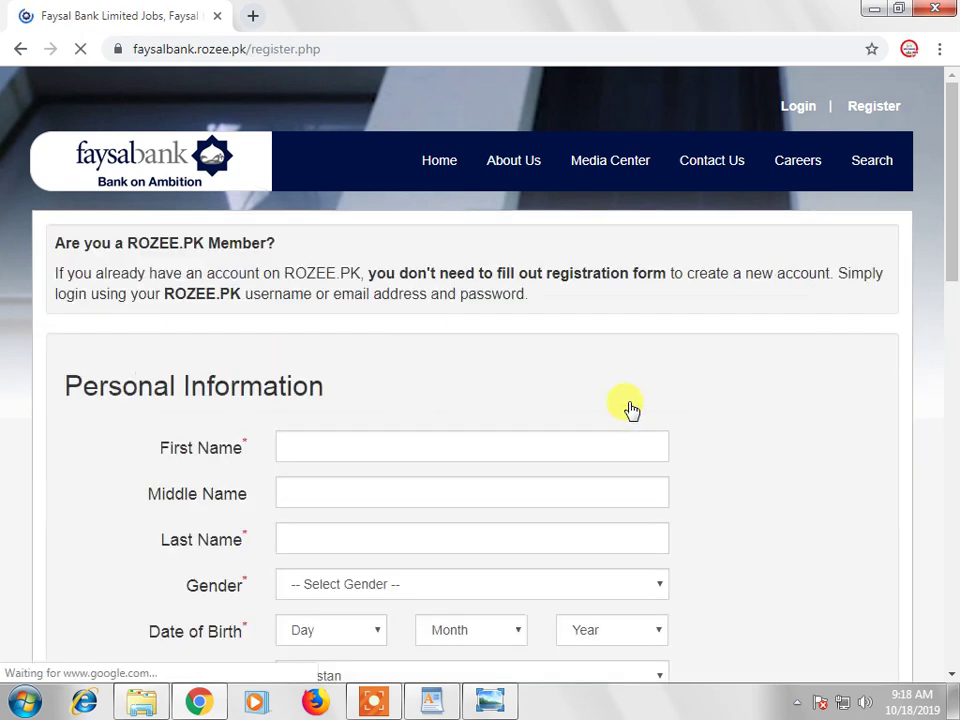
# Examine the registration form's sections and the personal information fields, from the name fields down to CNIC.
pyautogui.scroll(-1, 631, 408)
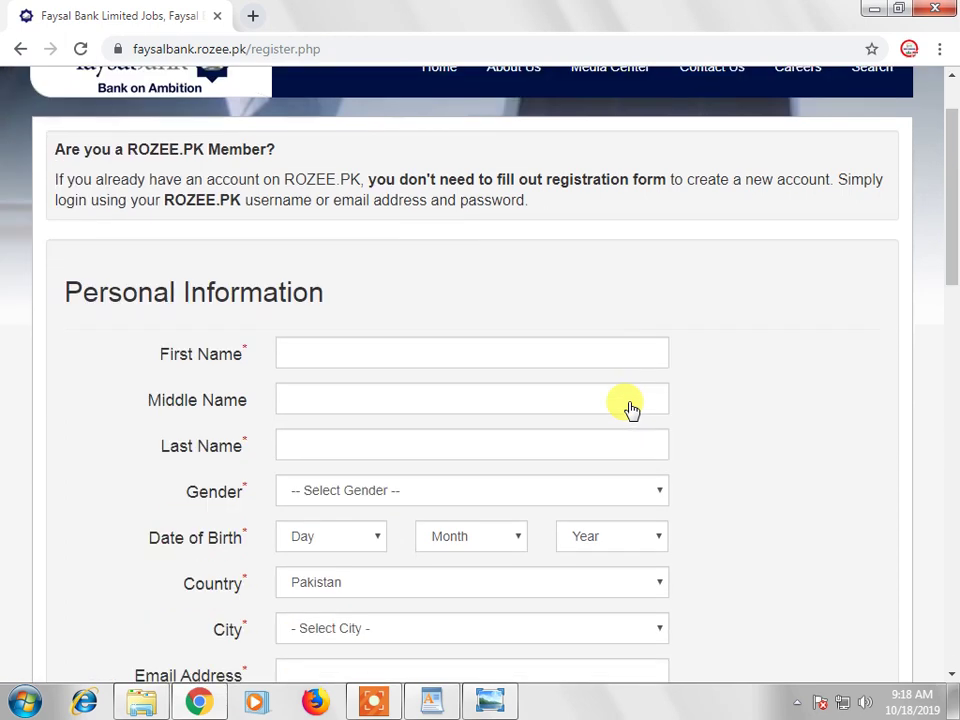
pyautogui.click(495, 347)
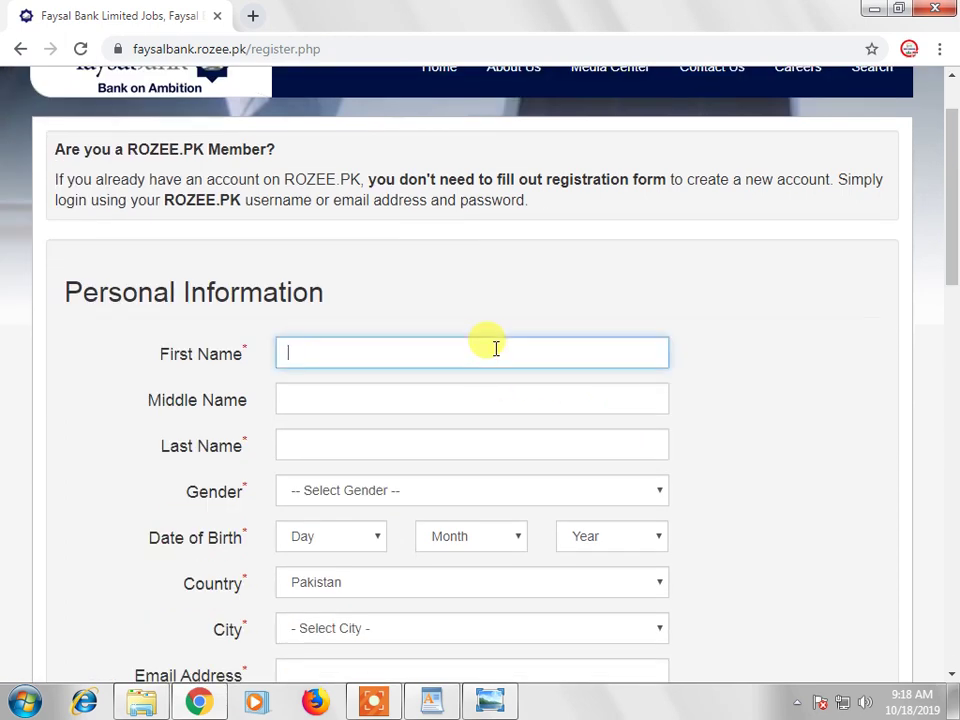
pyautogui.scroll(-9, 495, 355)
pyautogui.scroll(4, 495, 364)
pyautogui.scroll(5, 497, 368)
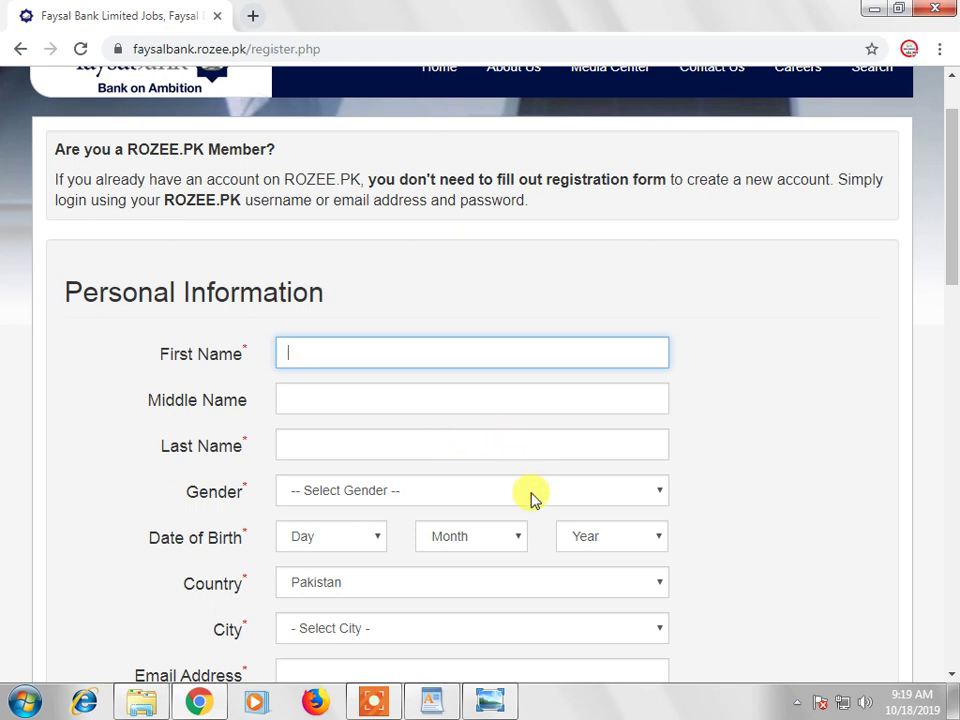
pyautogui.scroll(-1, 531, 497)
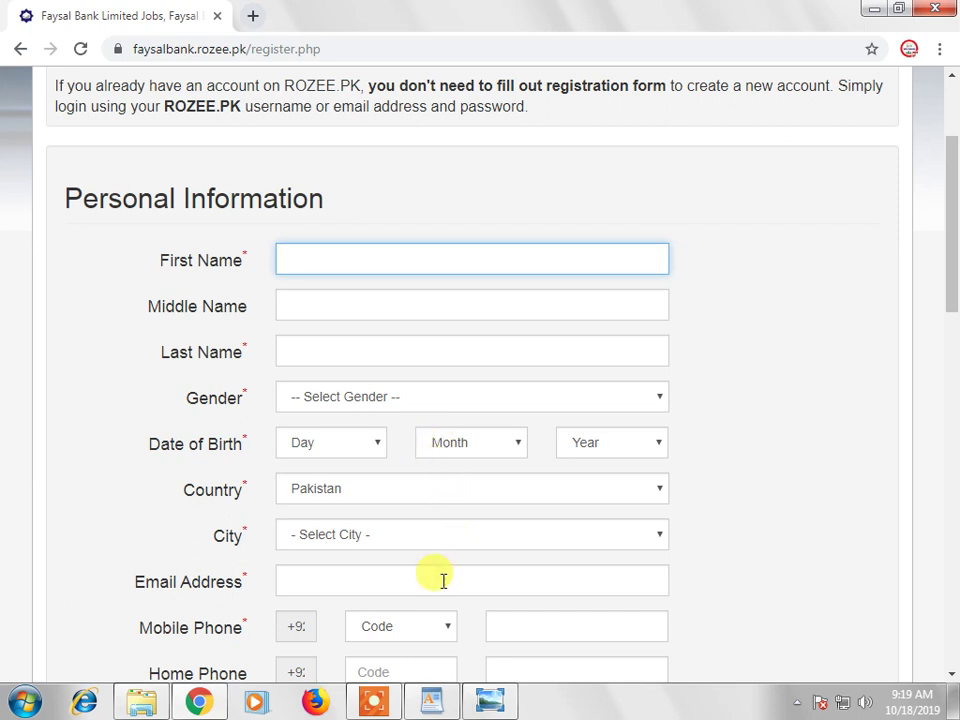
pyautogui.scroll(-1, 443, 576)
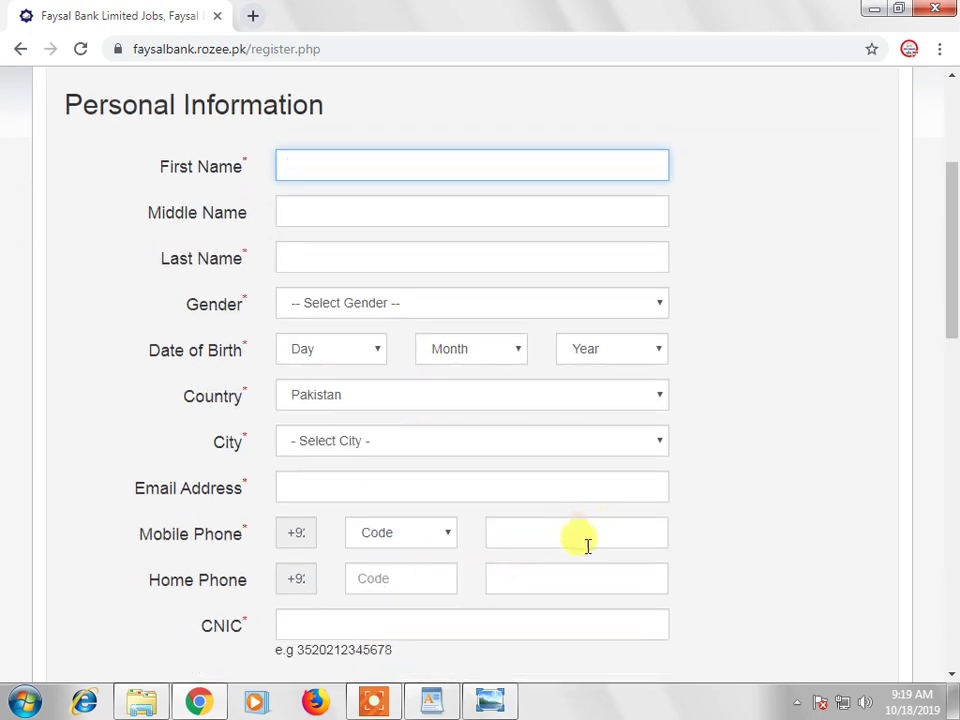
pyautogui.scroll(-1, 450, 542)
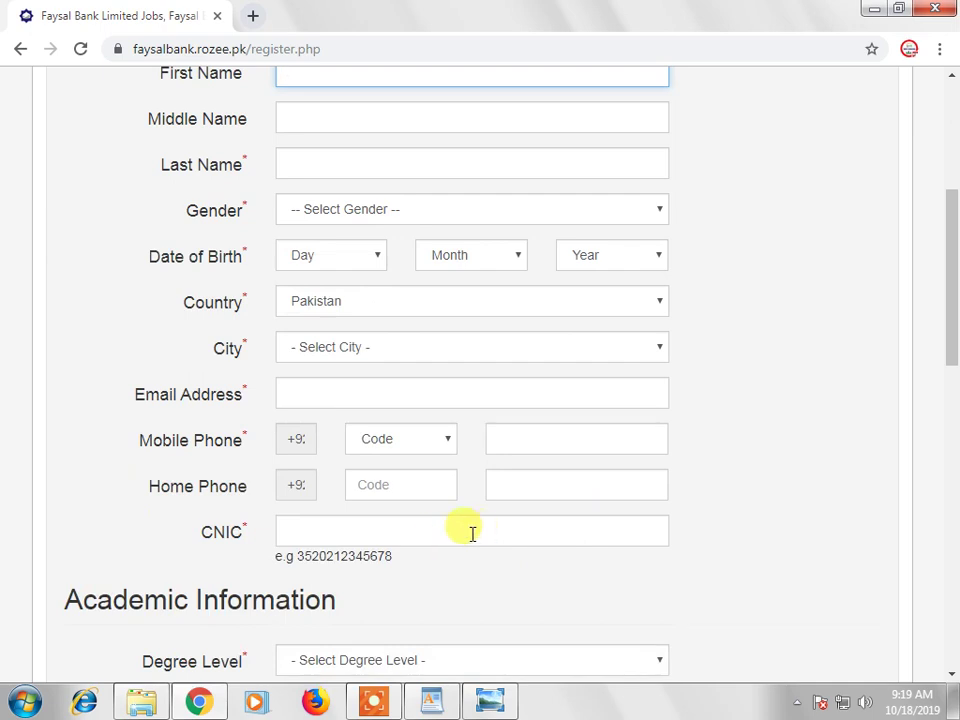
pyautogui.scroll(-1, 432, 528)
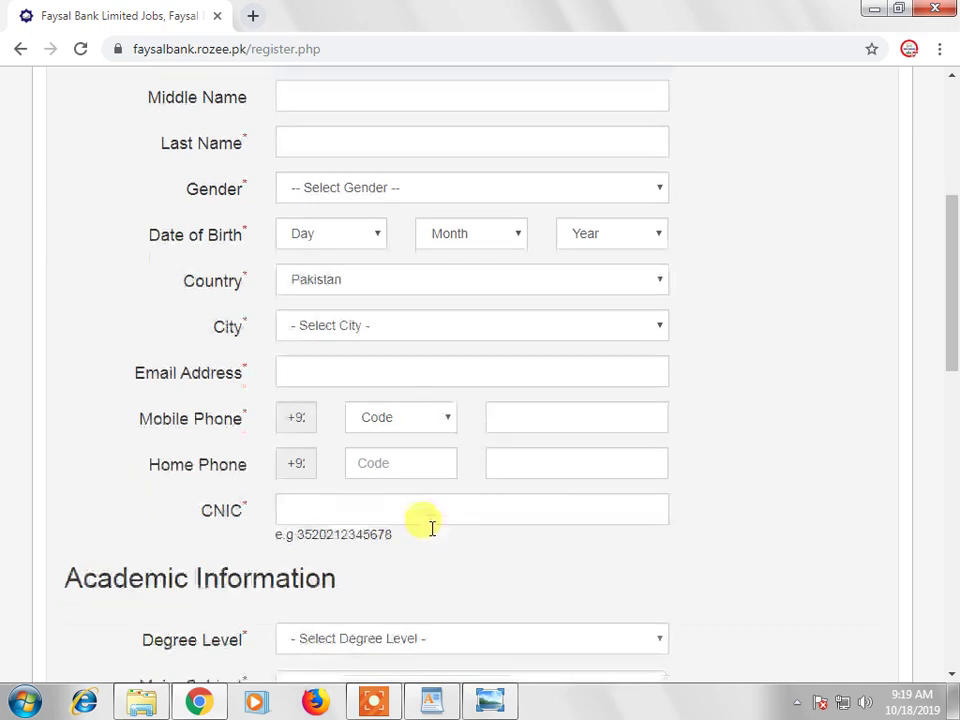
pyautogui.scroll(-1, 432, 528)
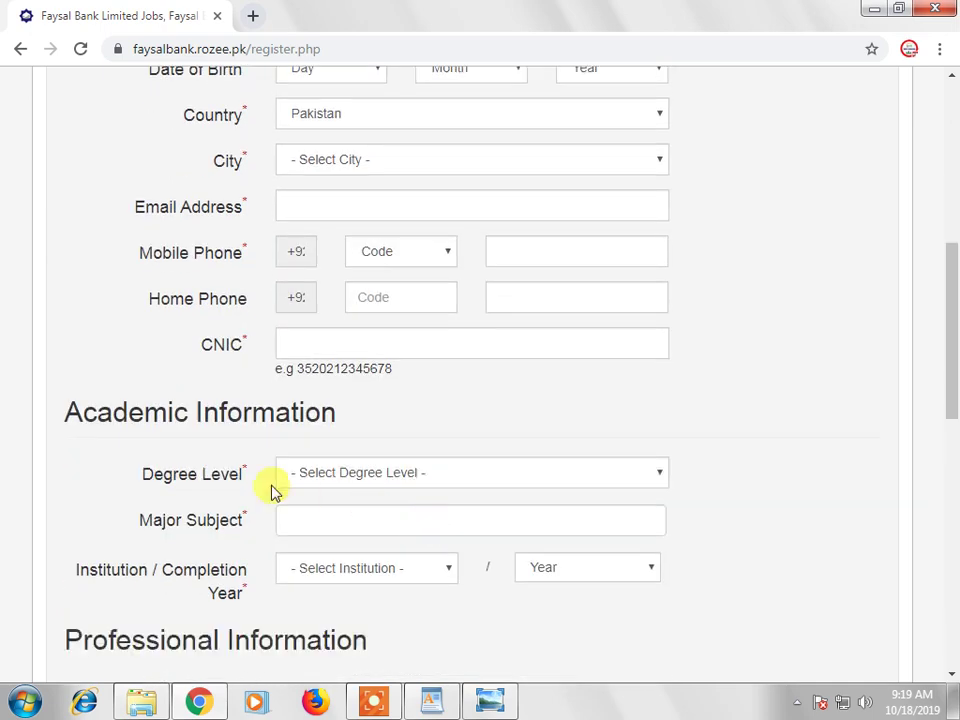
# Set the degree level to Bachelor, the degree type to Bachelors in Business Administration and the degree title to BBA.
pyautogui.click(427, 479)
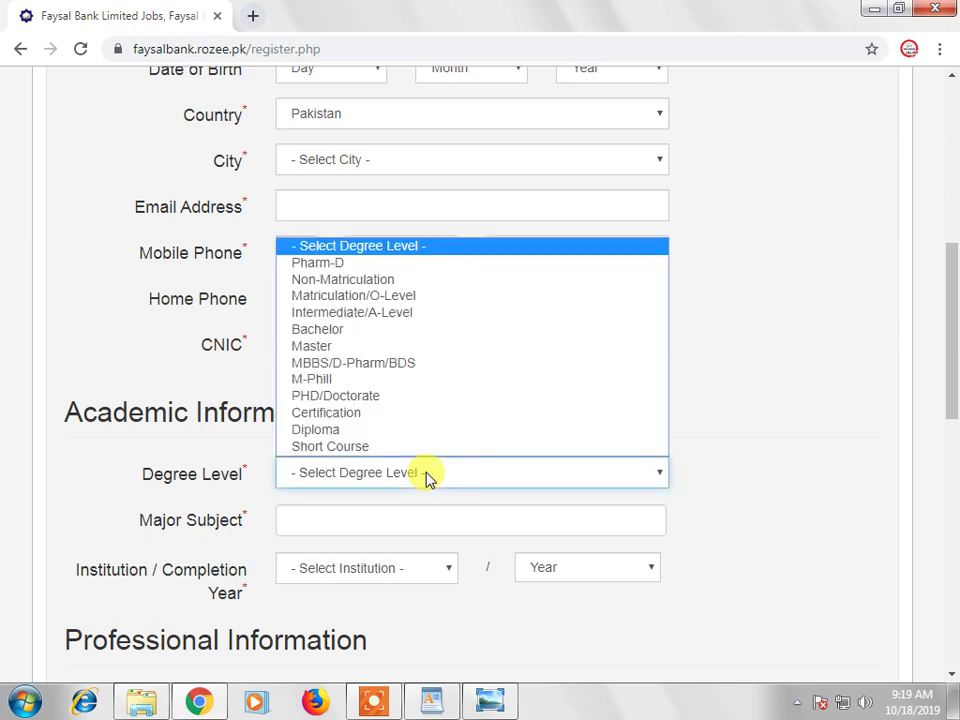
pyautogui.click(414, 341)
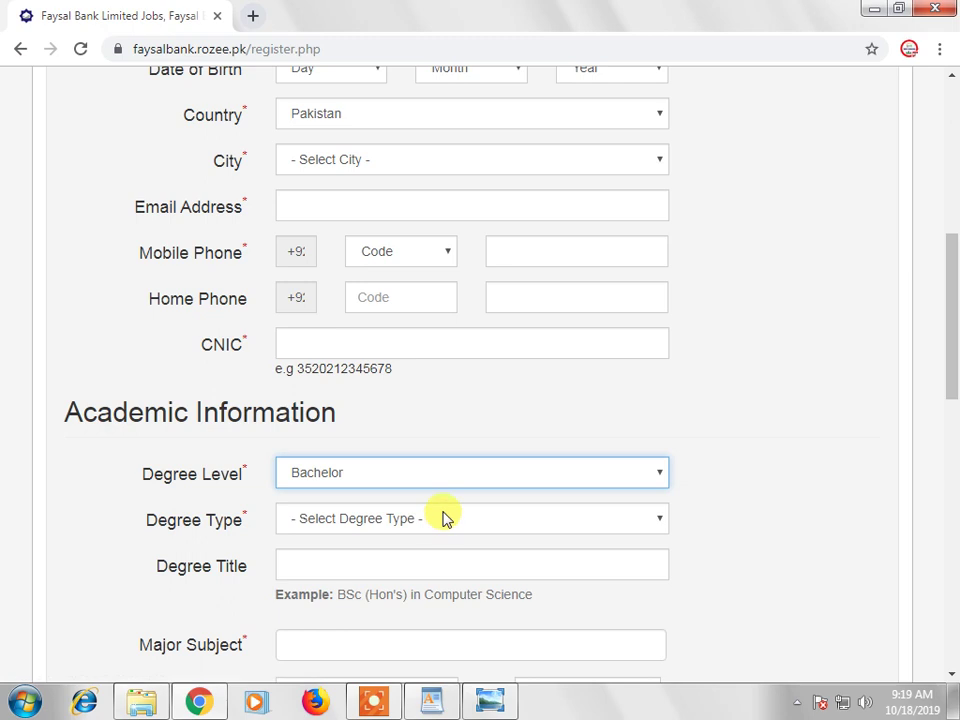
pyautogui.click(445, 518)
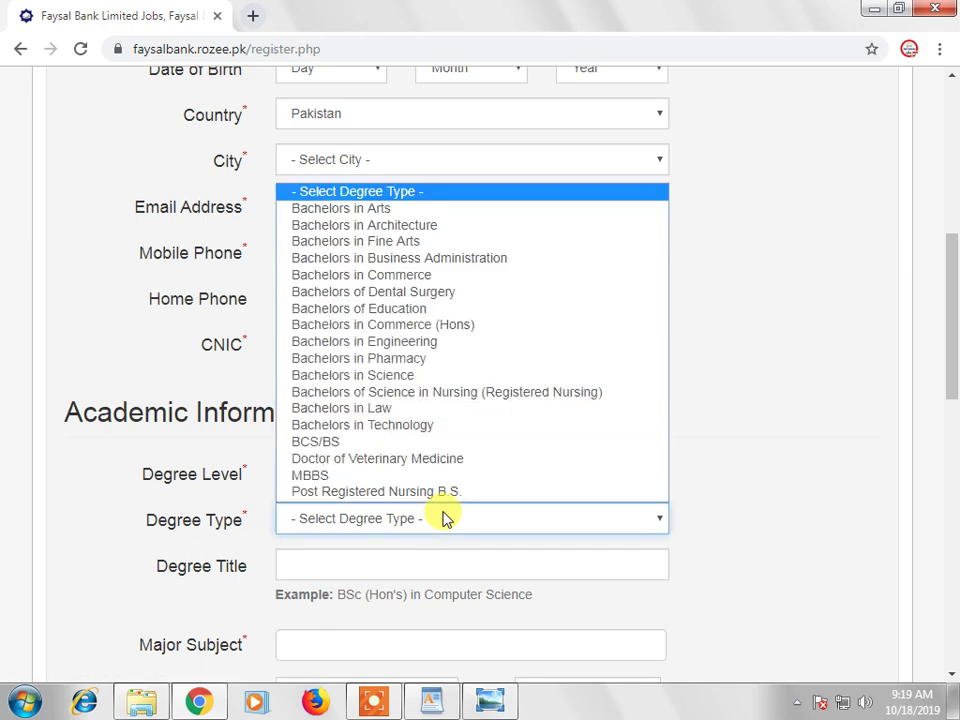
pyautogui.click(420, 260)
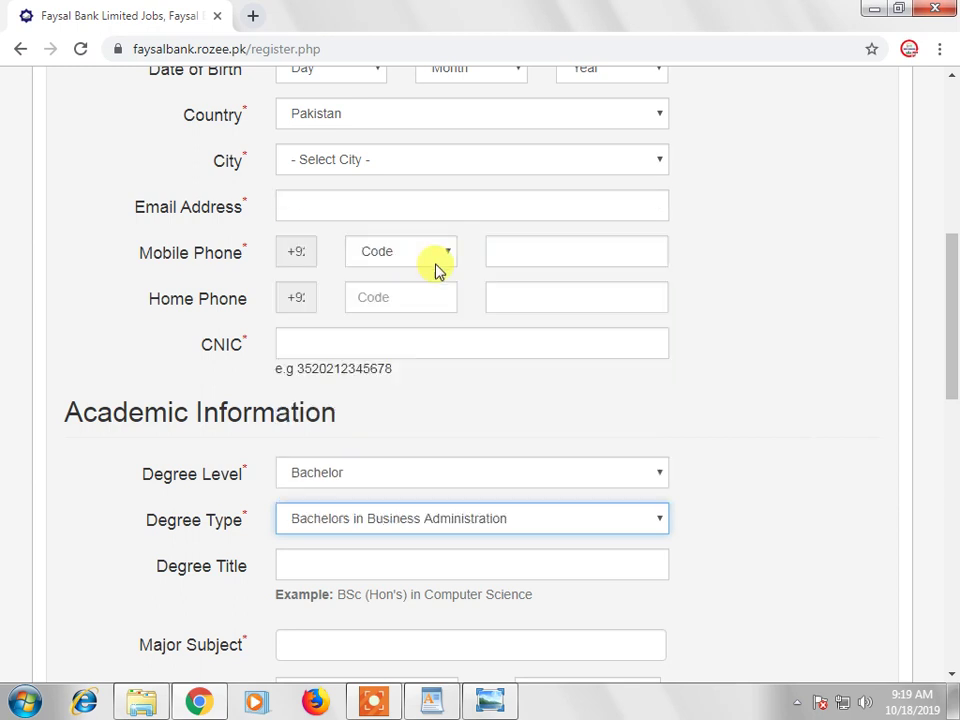
pyautogui.click(452, 563)
pyautogui.click(441, 607)
# Add Business Administration and Agribusiness Management as major subjects of the degree.
pyautogui.scroll(-1, 461, 575)
pyautogui.click(435, 561)
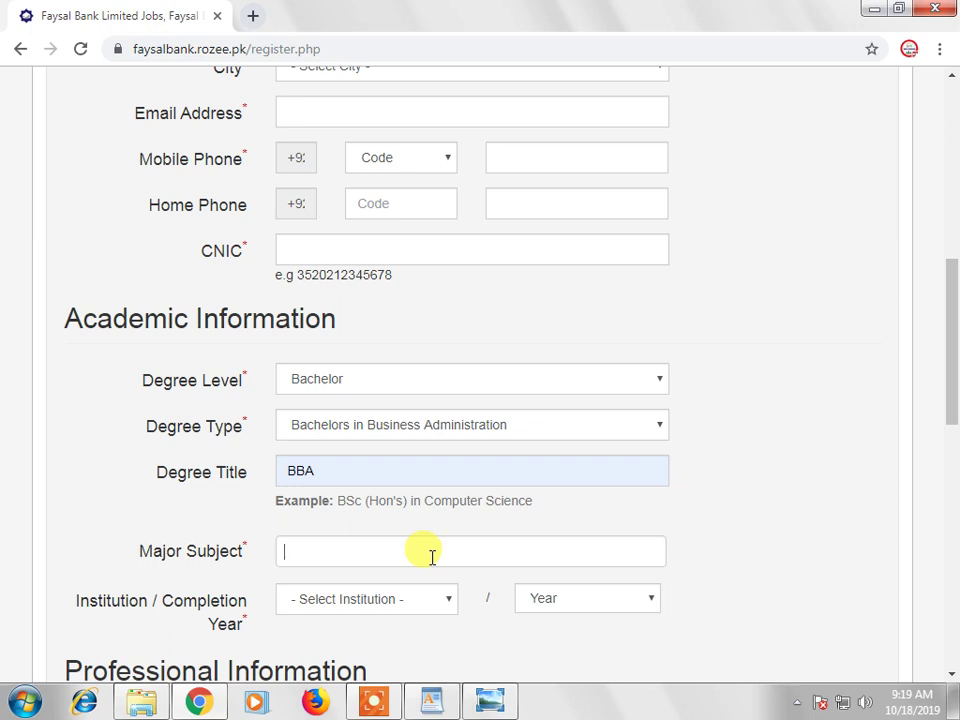
pyautogui.write('bu')
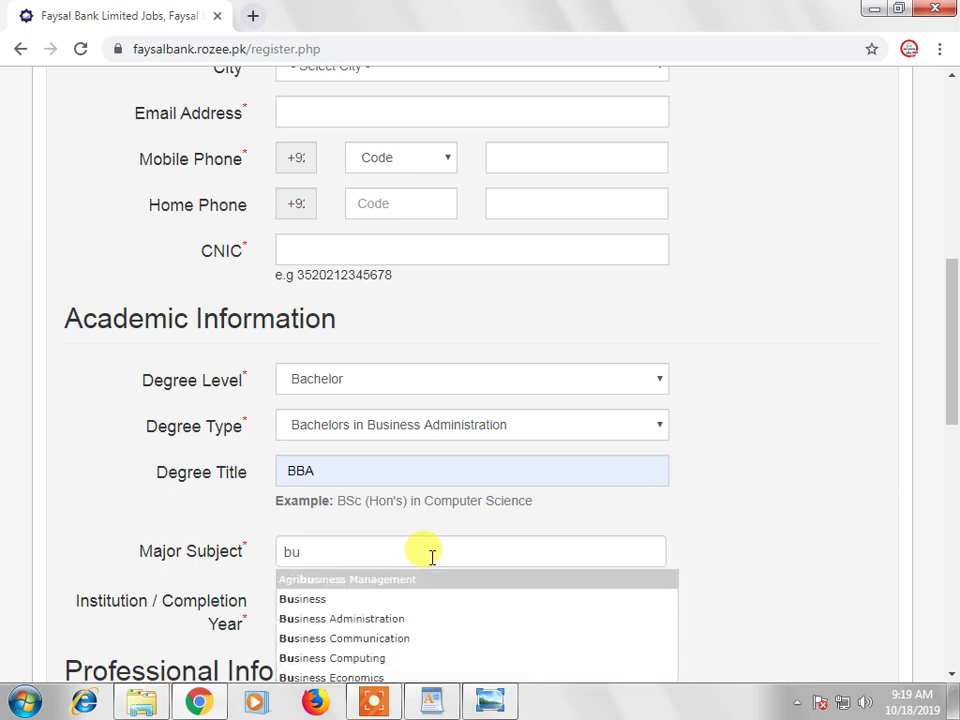
pyautogui.click(405, 619)
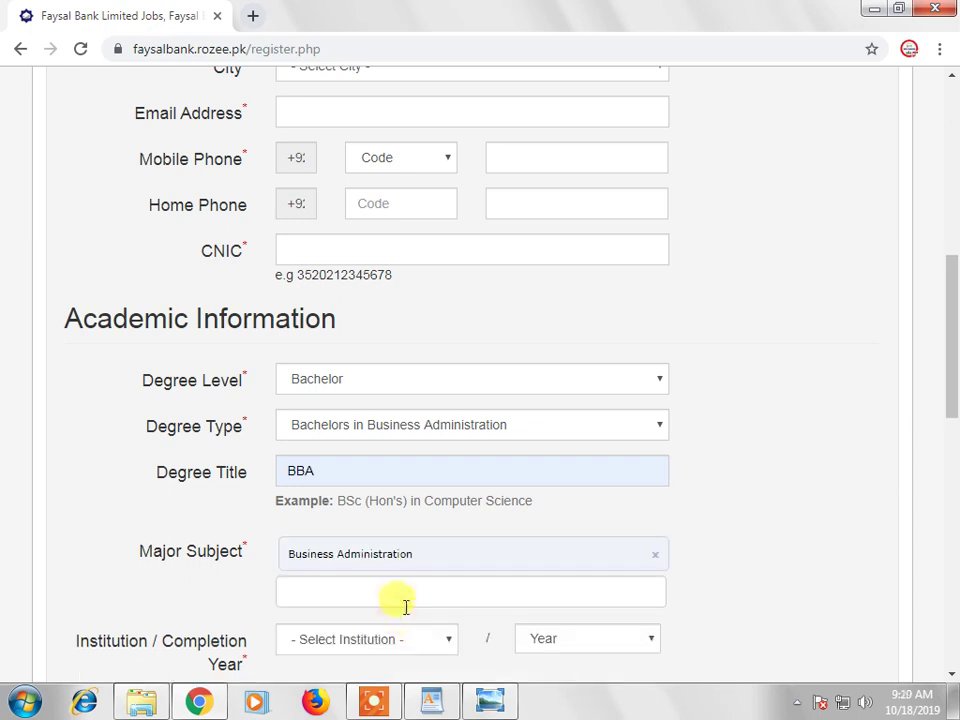
pyautogui.write('bu')
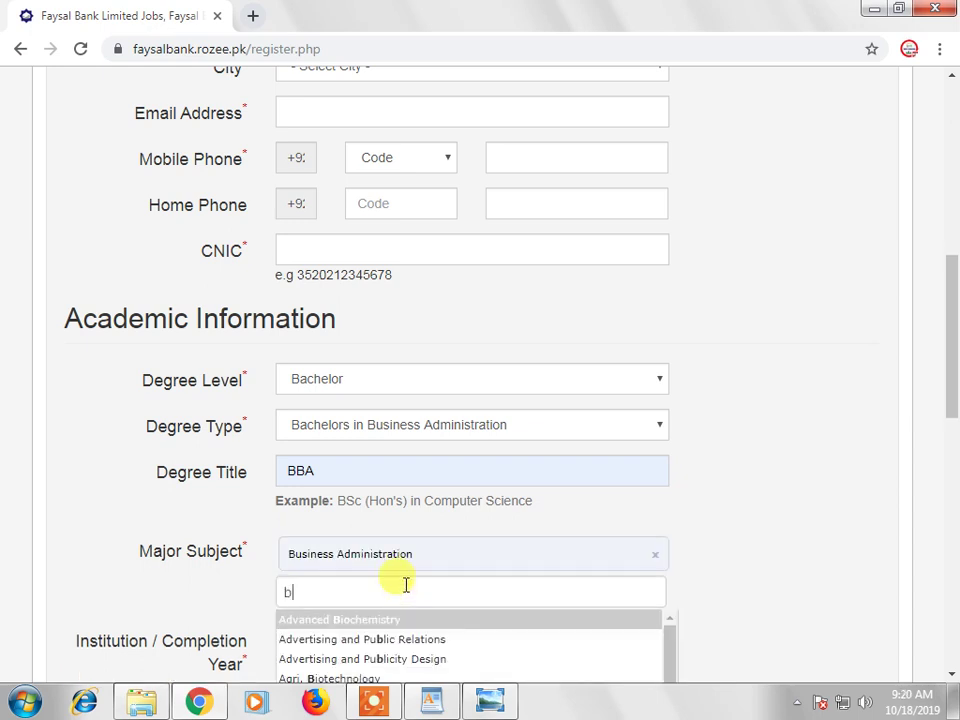
pyautogui.click(421, 622)
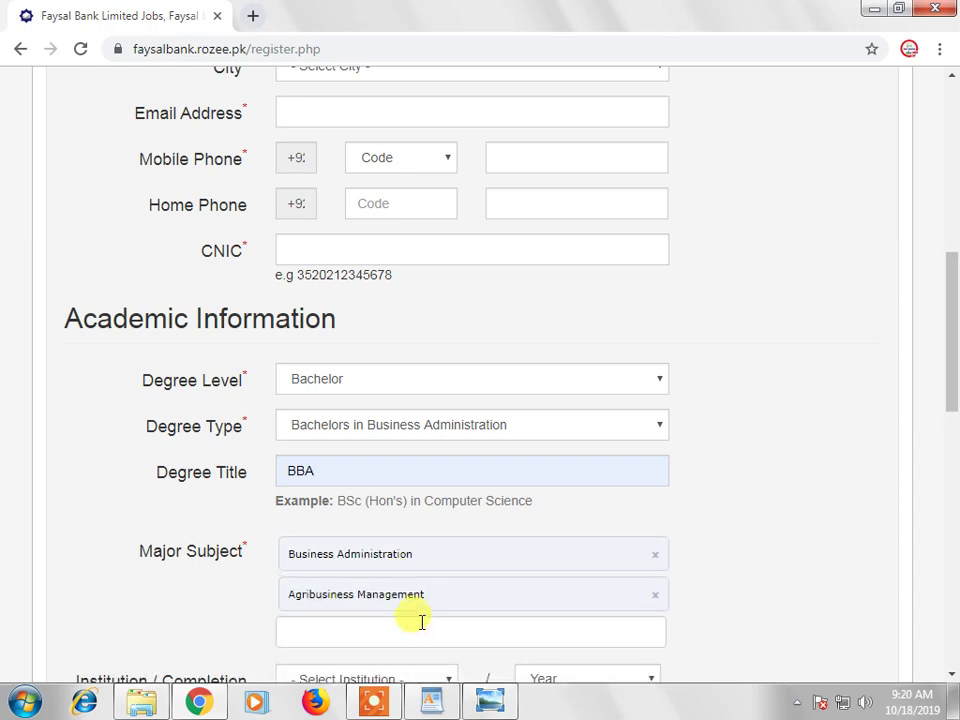
# Try to add Accounting & Finance as a third major subject.
pyautogui.write('a')
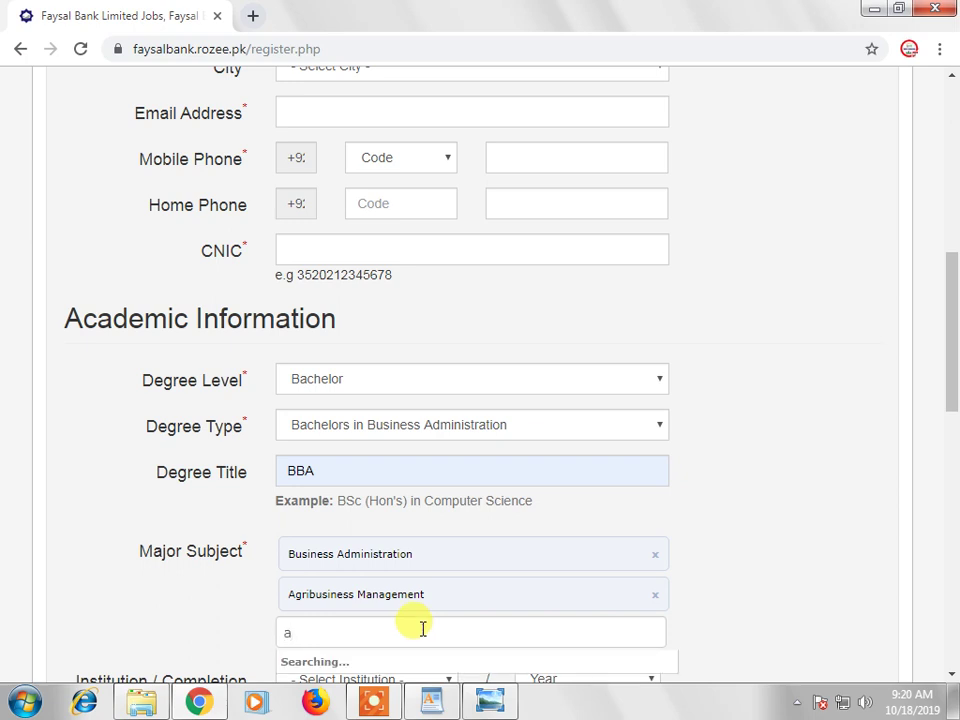
pyautogui.write('cc')
pyautogui.scroll(-1, 422, 628)
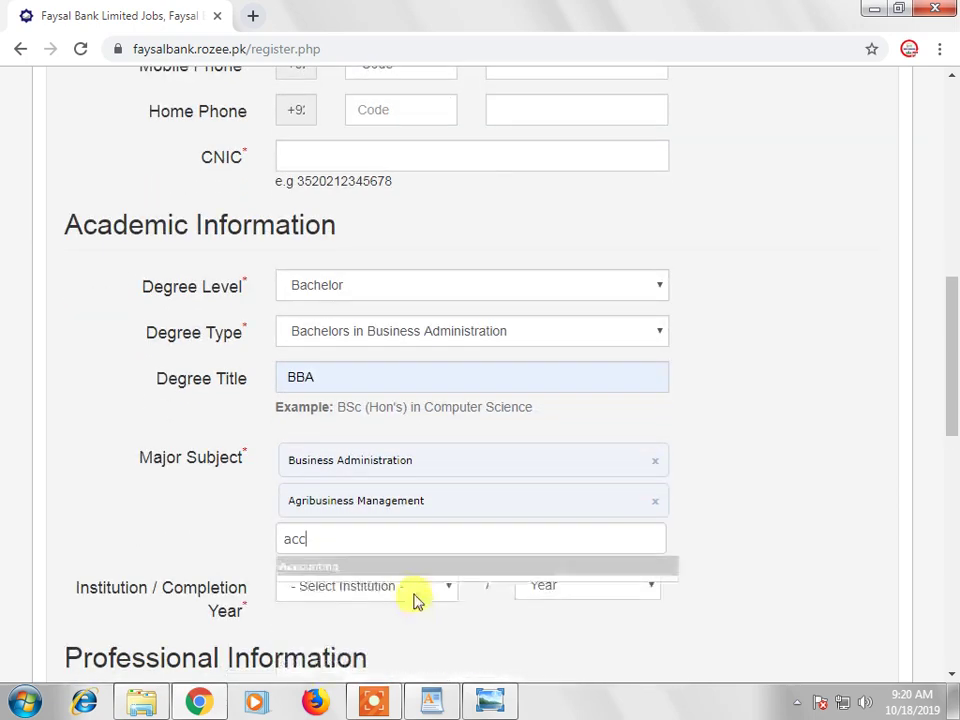
pyautogui.click(415, 586)
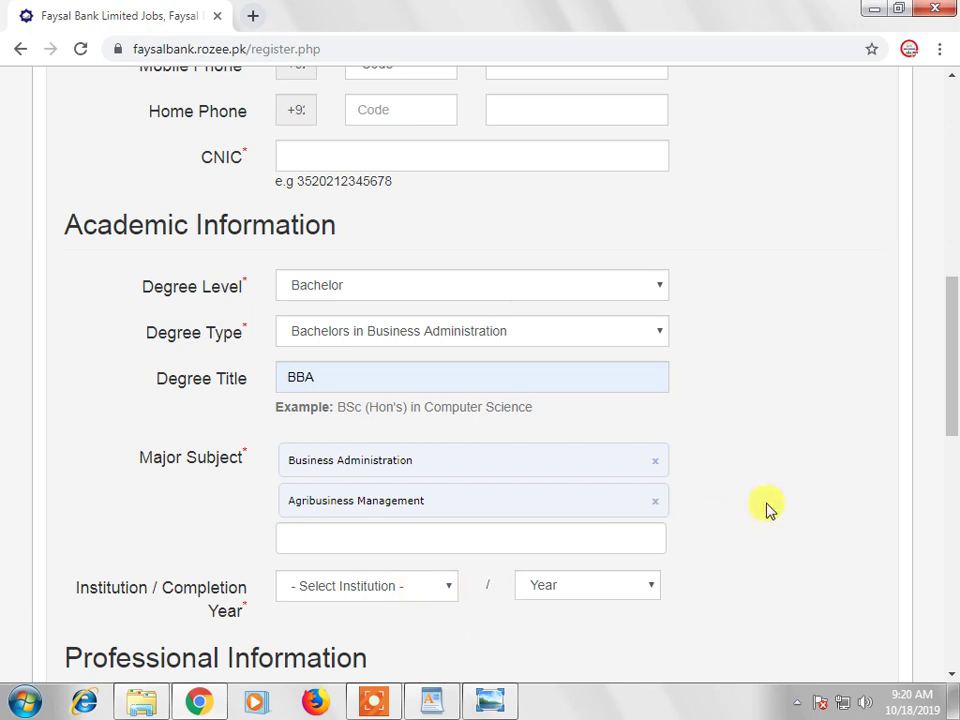
pyautogui.click(555, 538)
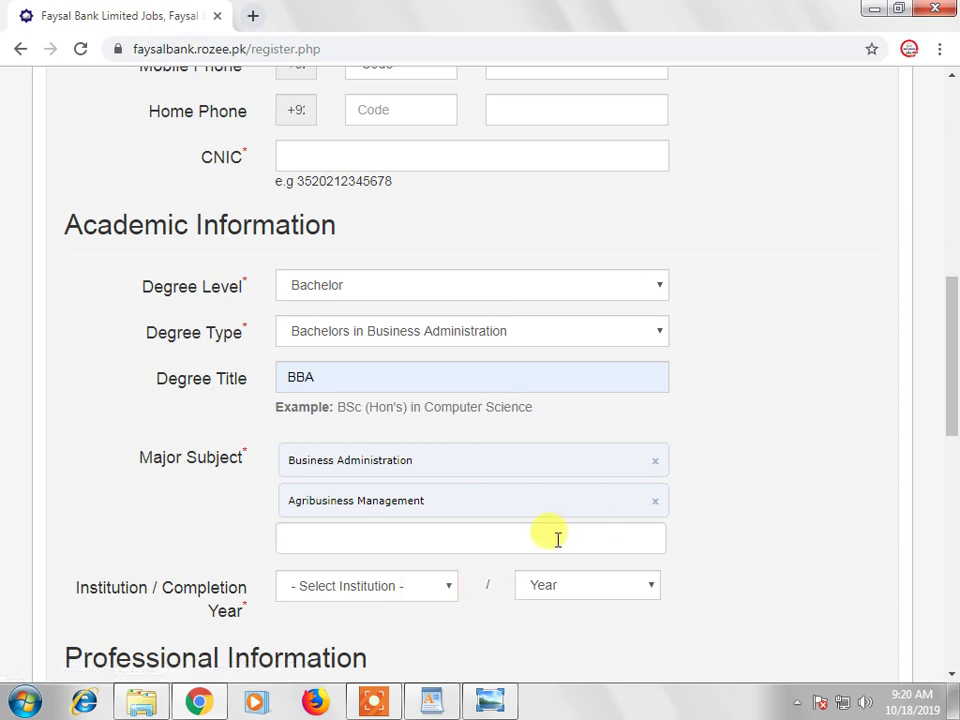
pyautogui.write('ac')
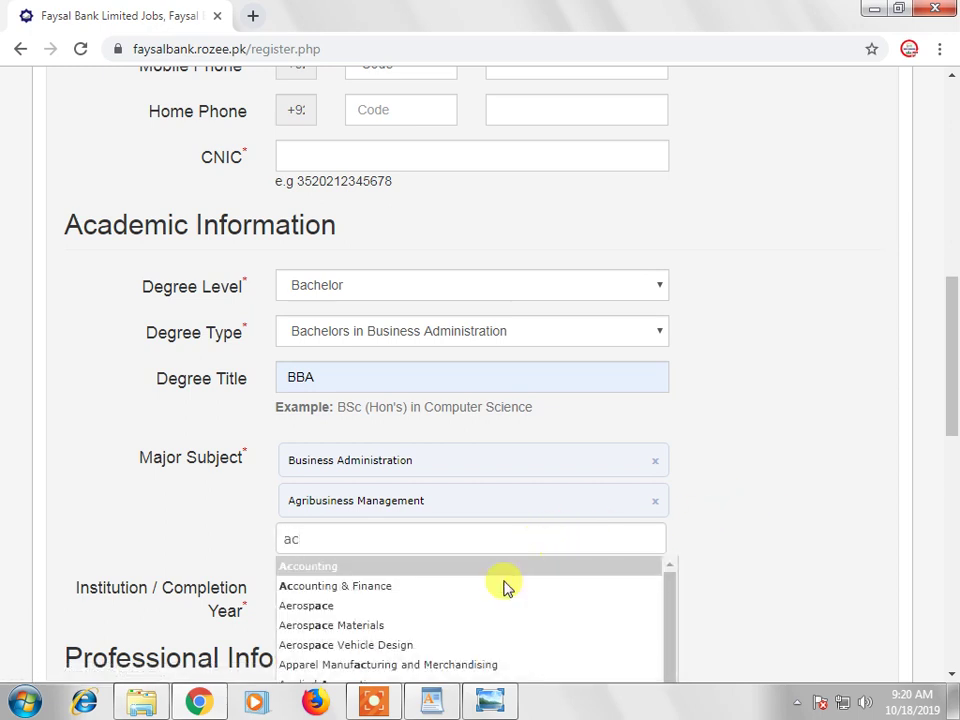
pyautogui.click(497, 593)
pyautogui.click(495, 545)
pyautogui.write('acc')
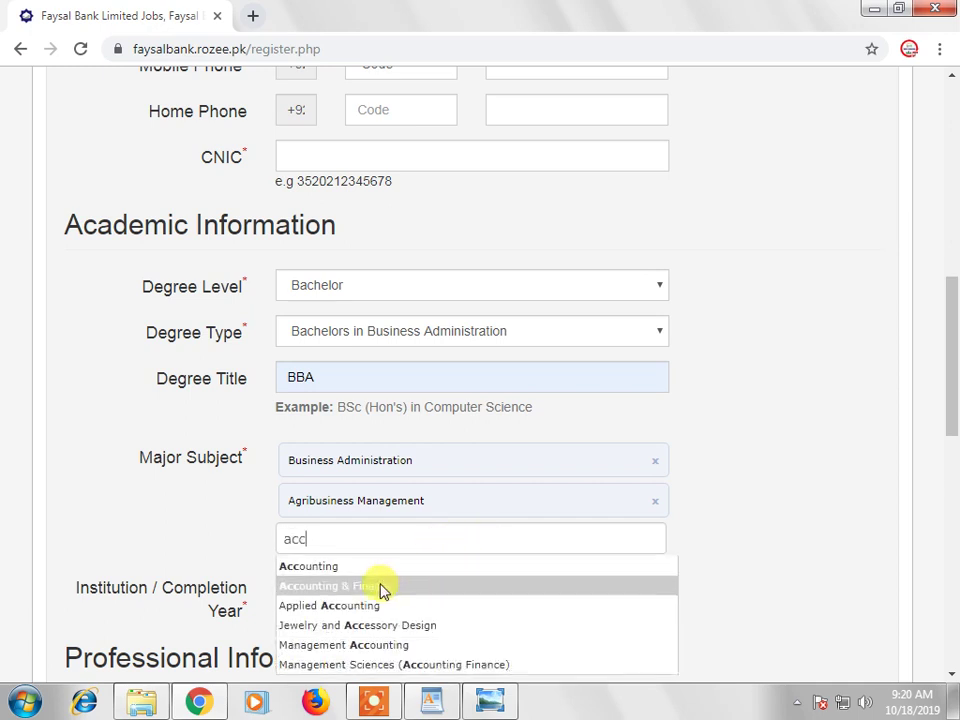
pyautogui.click(380, 588)
# Set the degree's institution to Air University and the completion year to 2018.
pyautogui.click(404, 596)
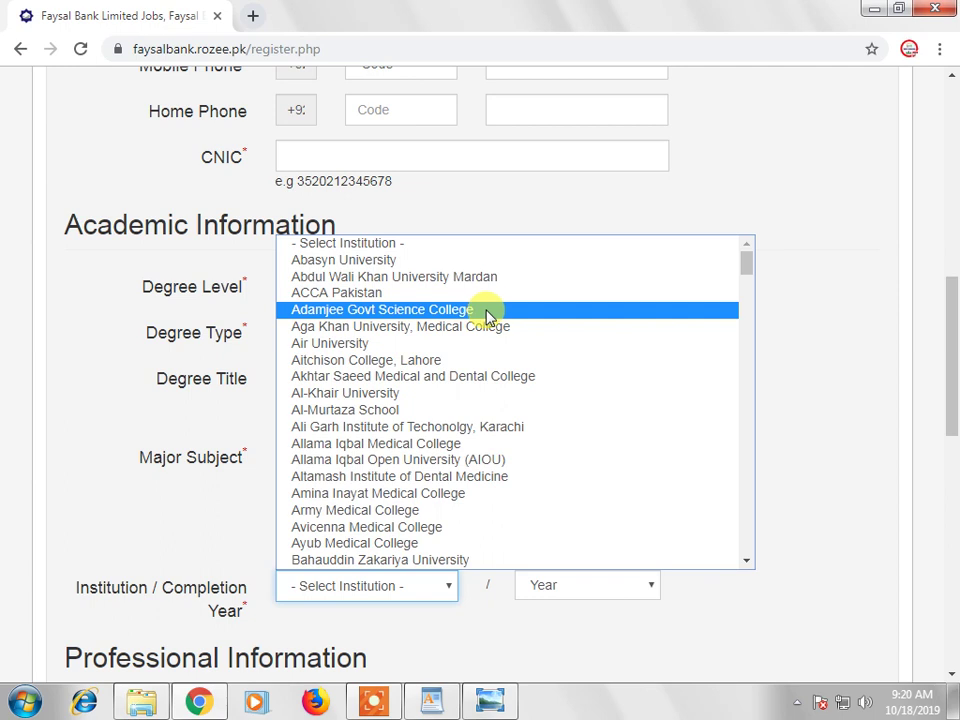
pyautogui.click(424, 342)
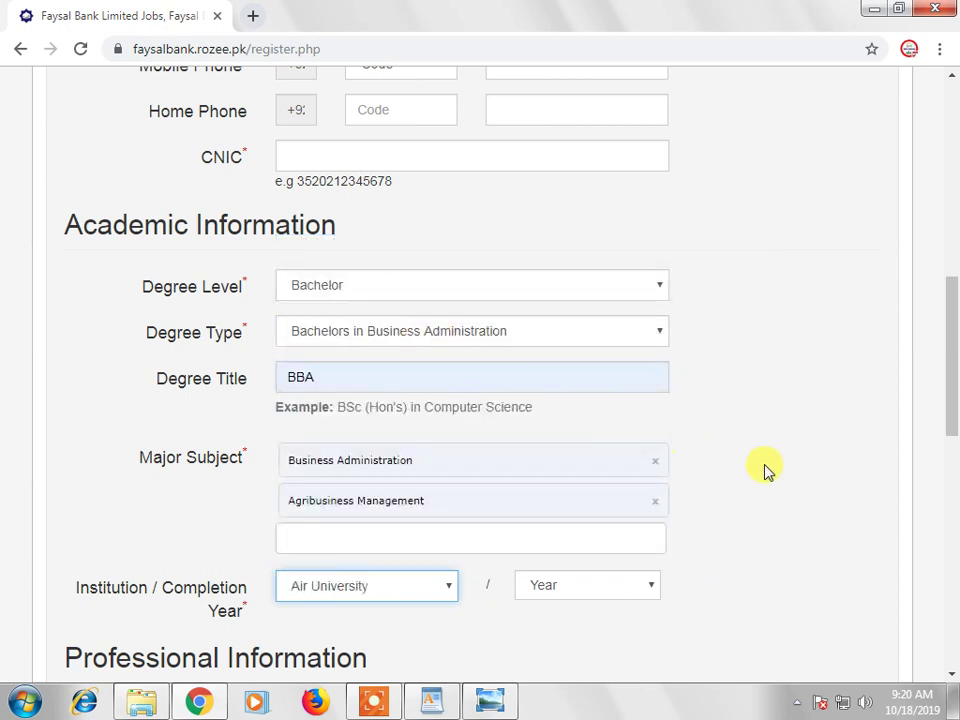
pyautogui.click(643, 592)
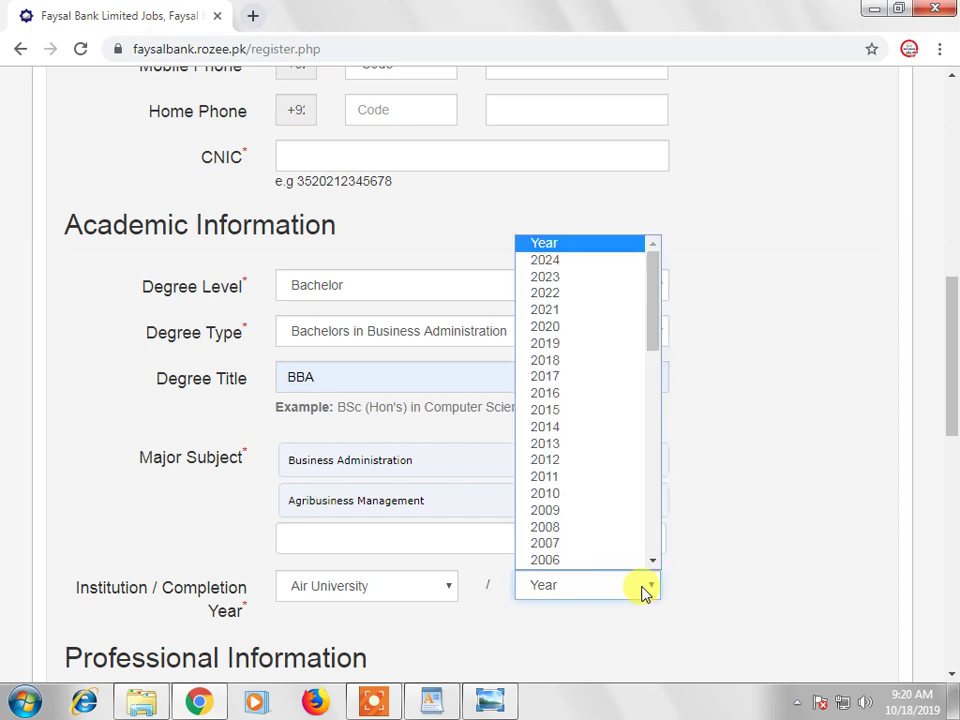
pyautogui.scroll(-1, 634, 557)
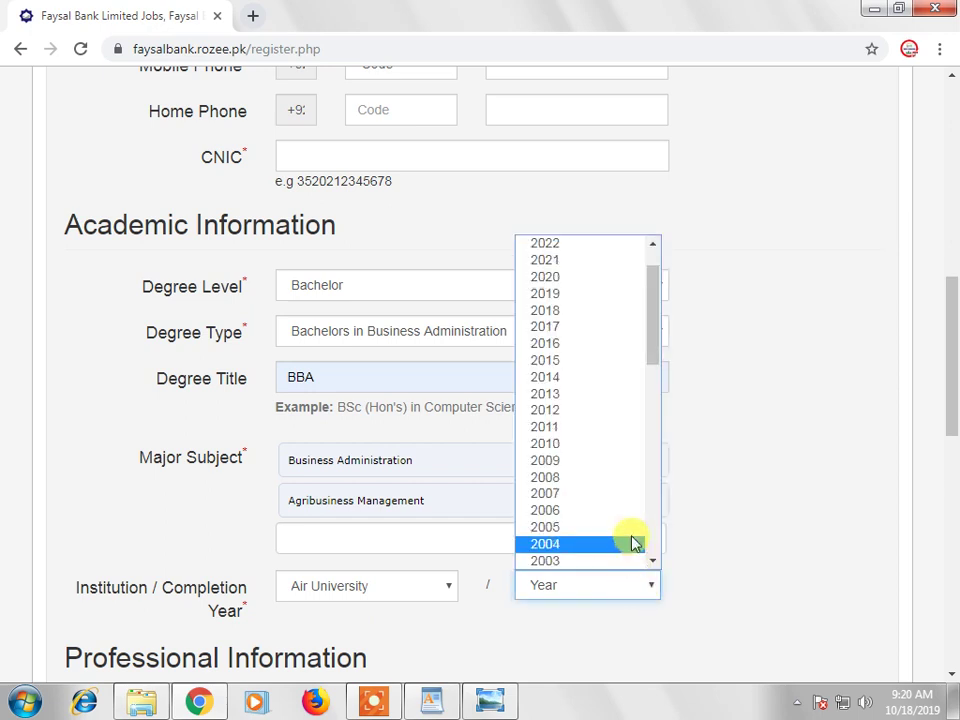
pyautogui.click(602, 313)
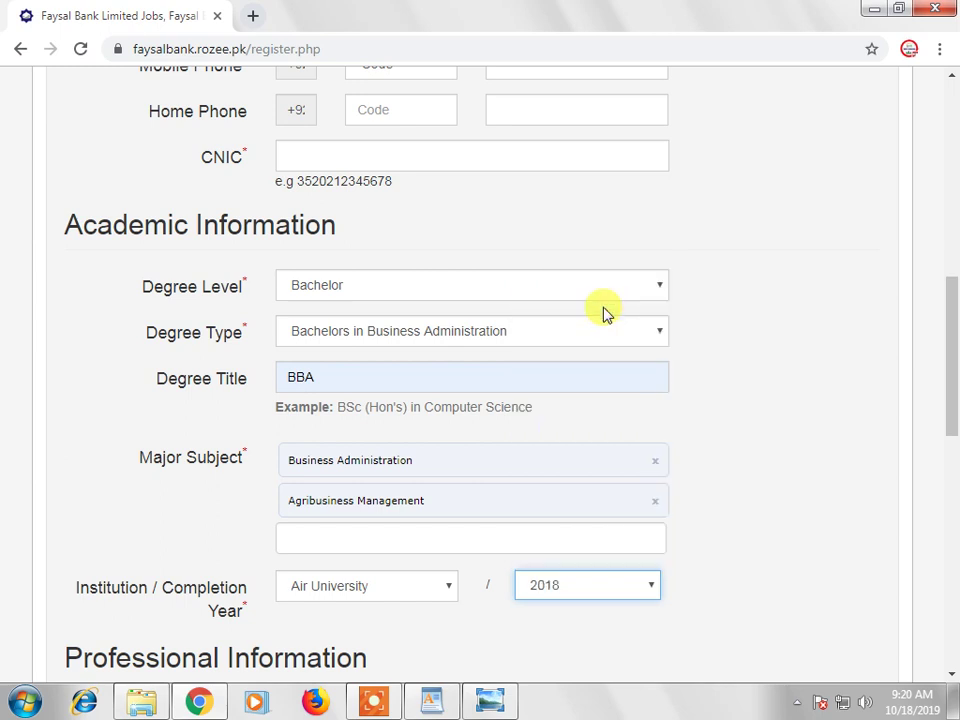
# Add Applied Accounting as the third major subject of the degree.
pyautogui.click(641, 545)
pyautogui.write('acc')
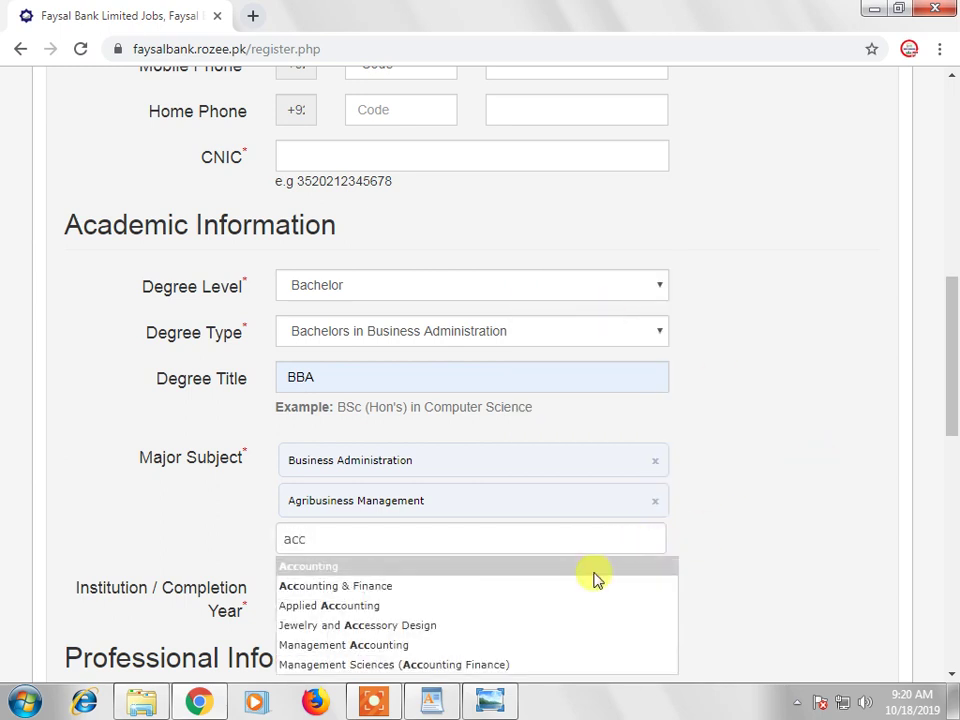
pyautogui.click(377, 607)
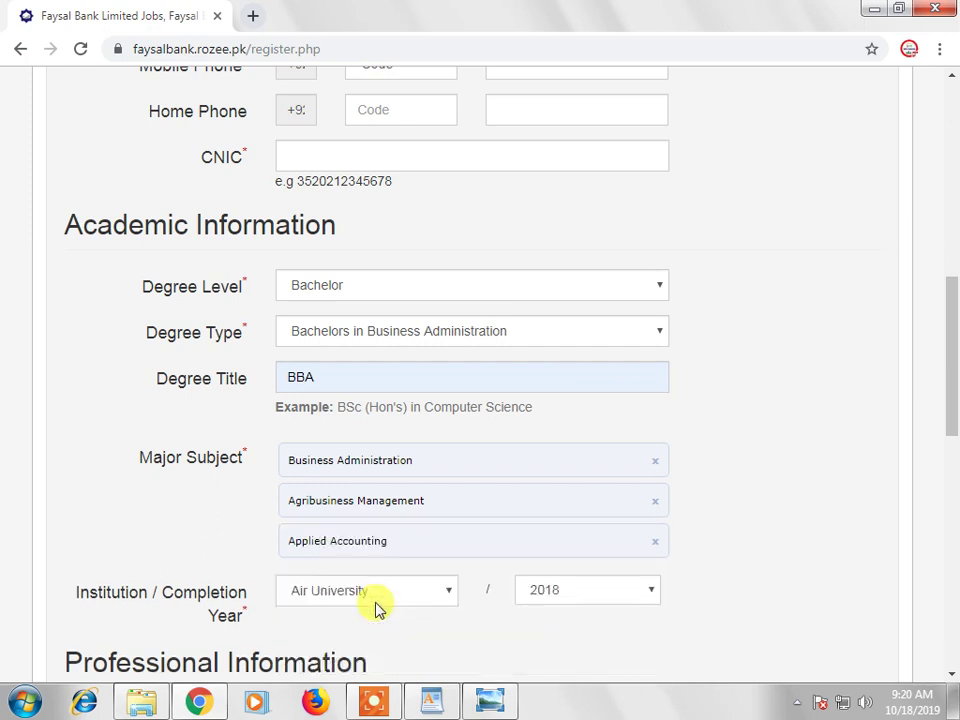
# Answer No to having work experience and set the area of interest to Accounting / Taxation.
pyautogui.scroll(-2, 745, 555)
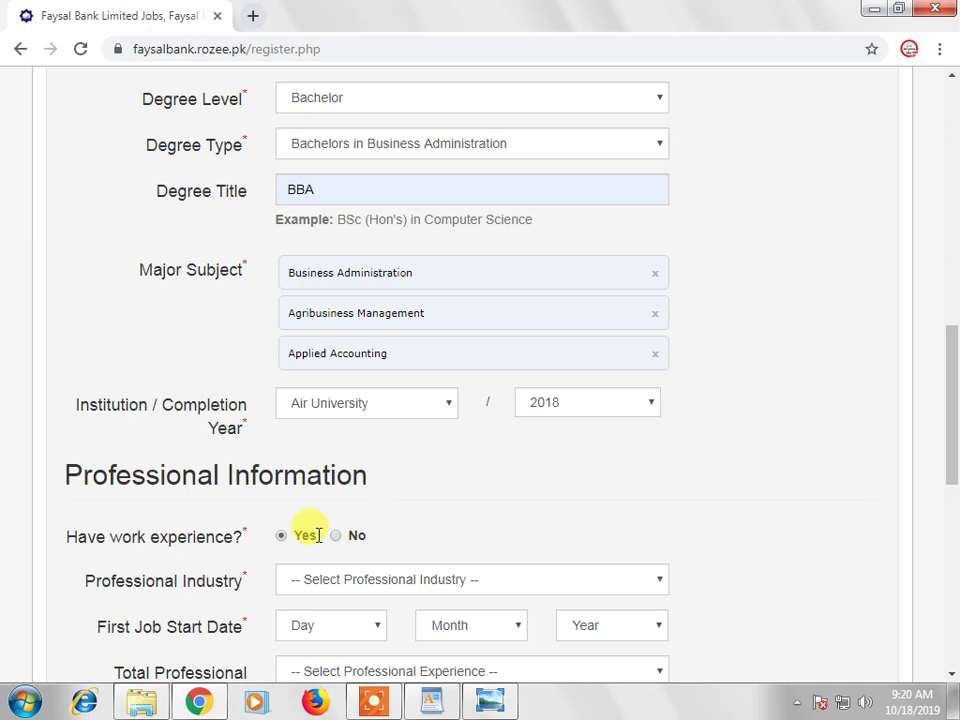
pyautogui.scroll(-2, 337, 521)
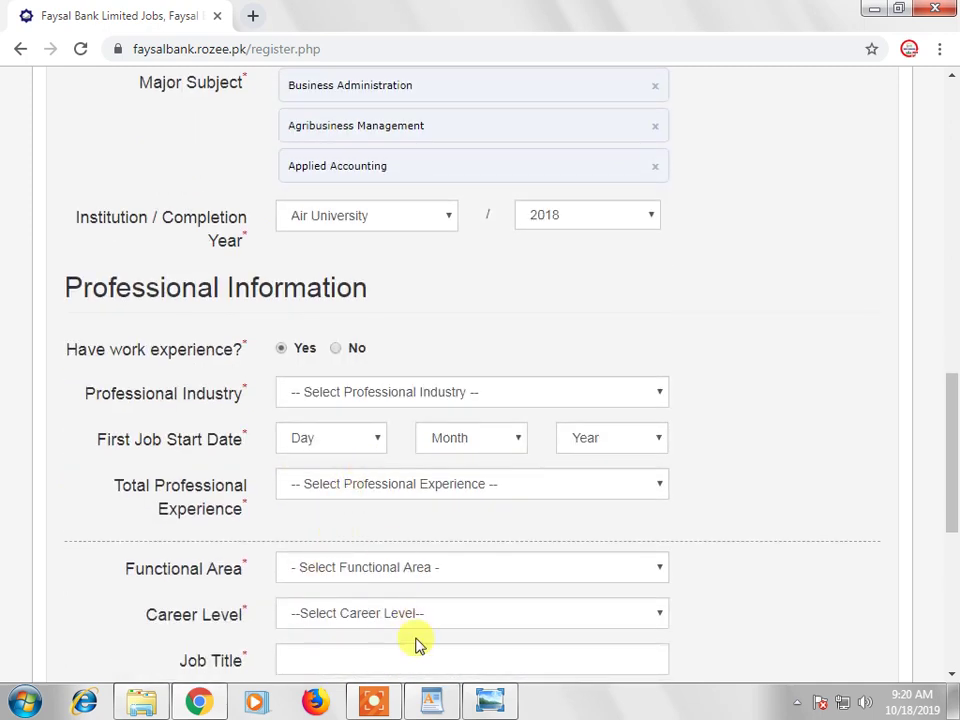
pyautogui.click(337, 349)
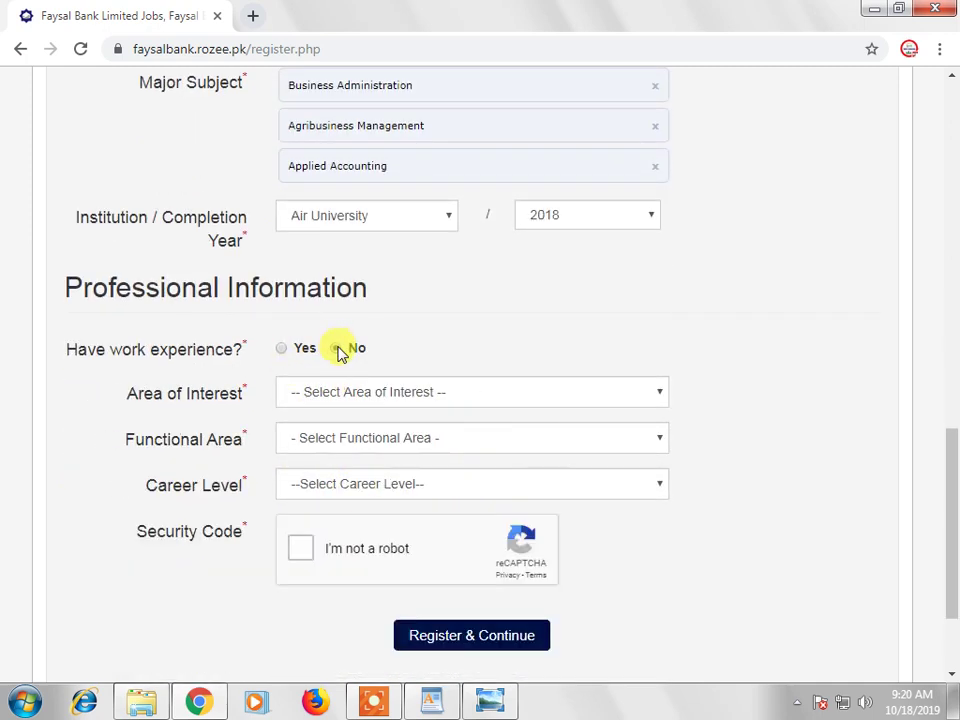
pyautogui.click(500, 401)
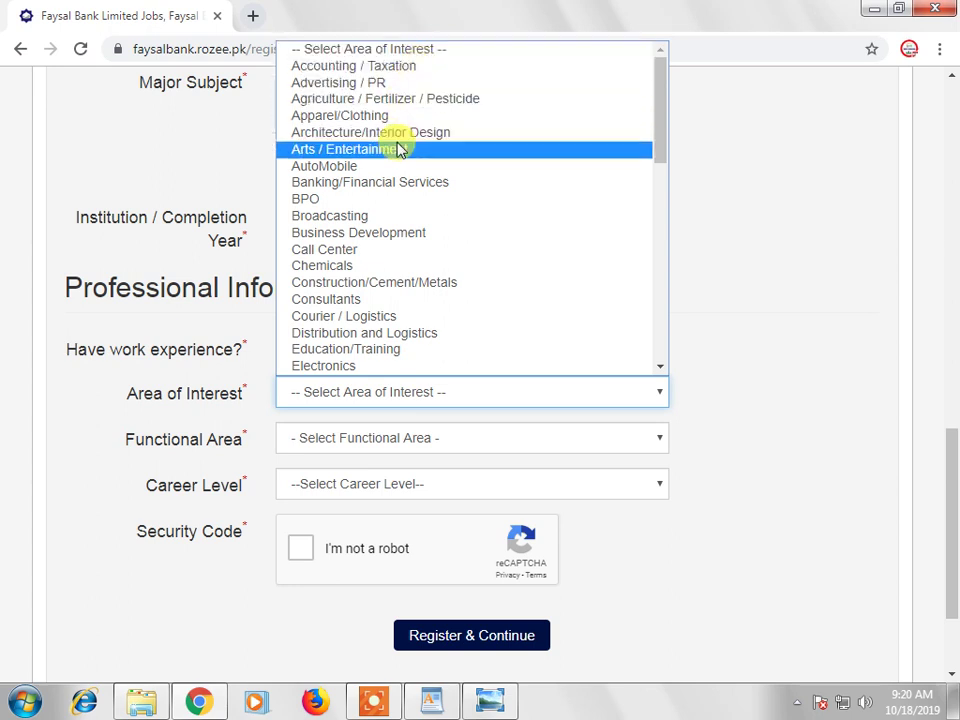
pyautogui.click(395, 68)
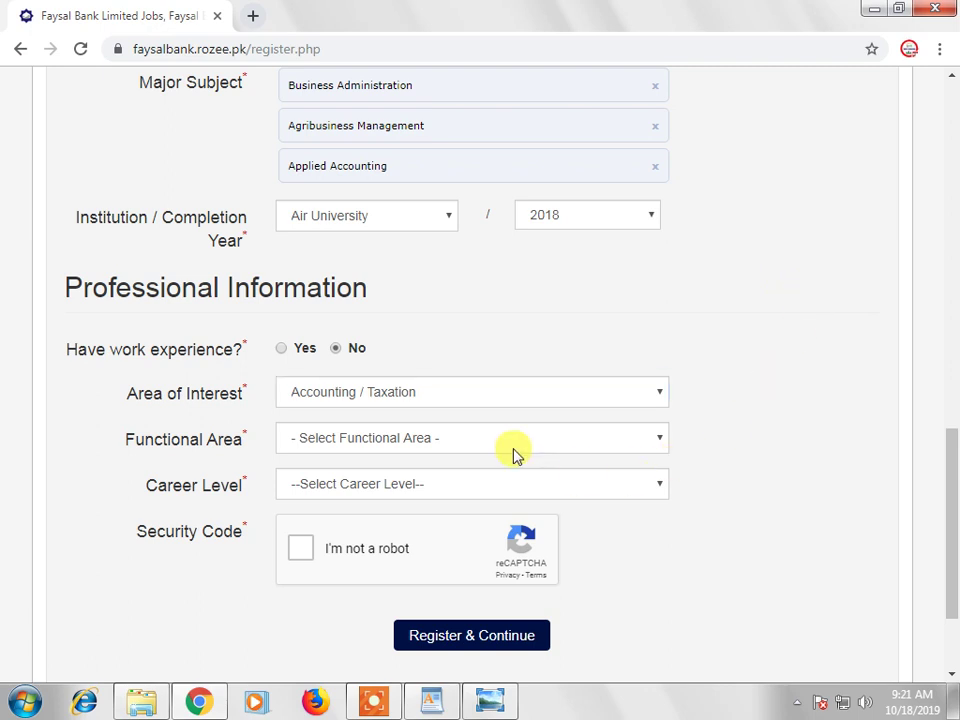
# Set the functional area to Administration and the career level to Entry Level.
pyautogui.click(513, 455)
pyautogui.scroll(-1, 478, 249)
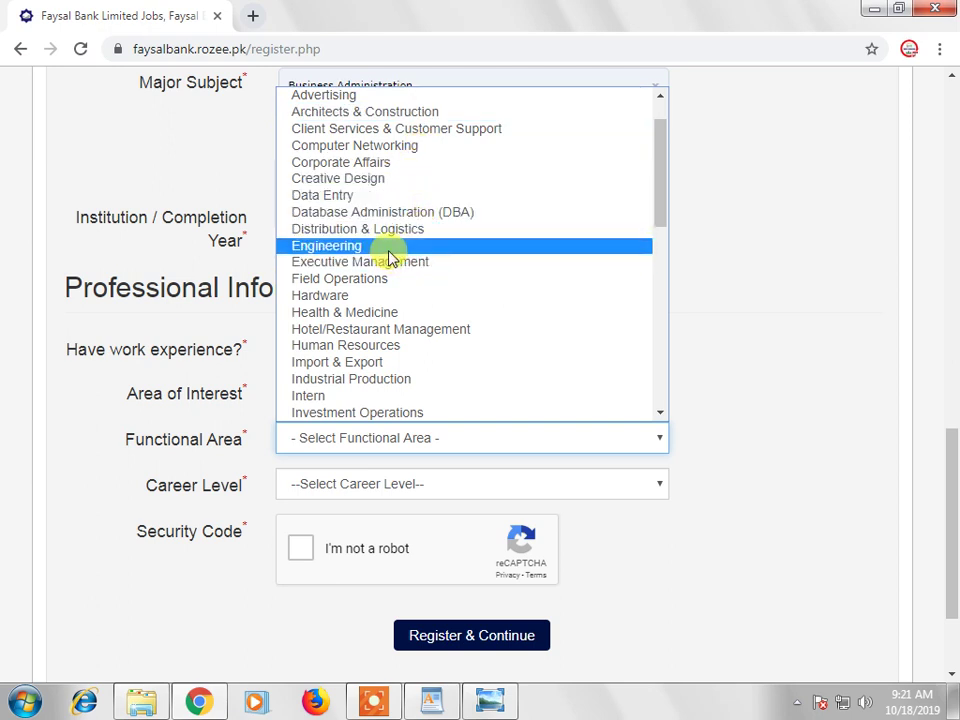
pyautogui.scroll(1, 378, 300)
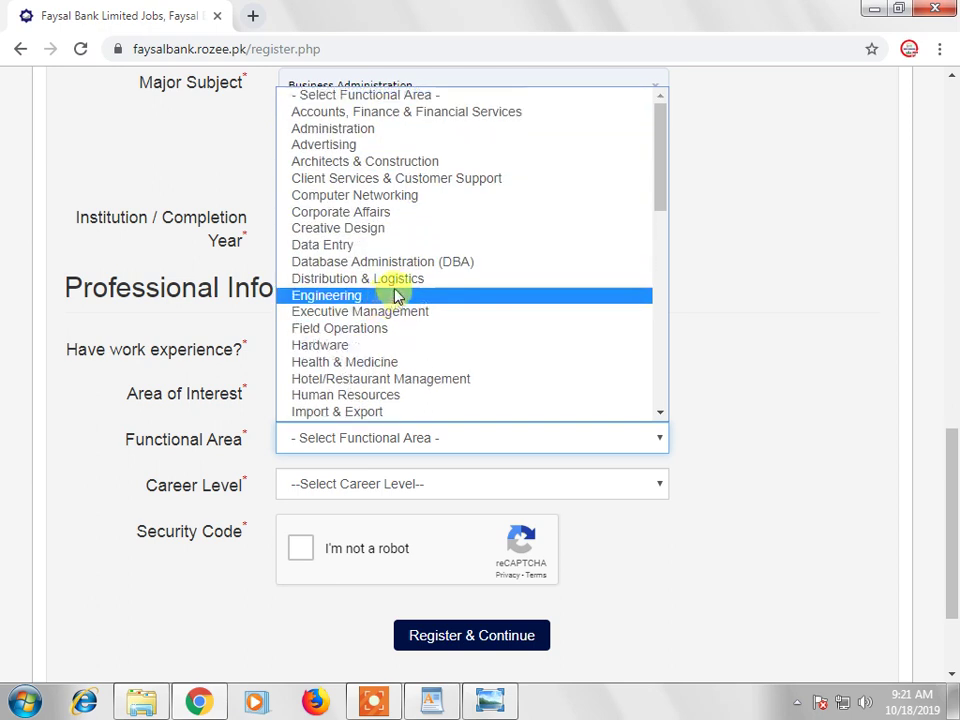
pyautogui.click(378, 130)
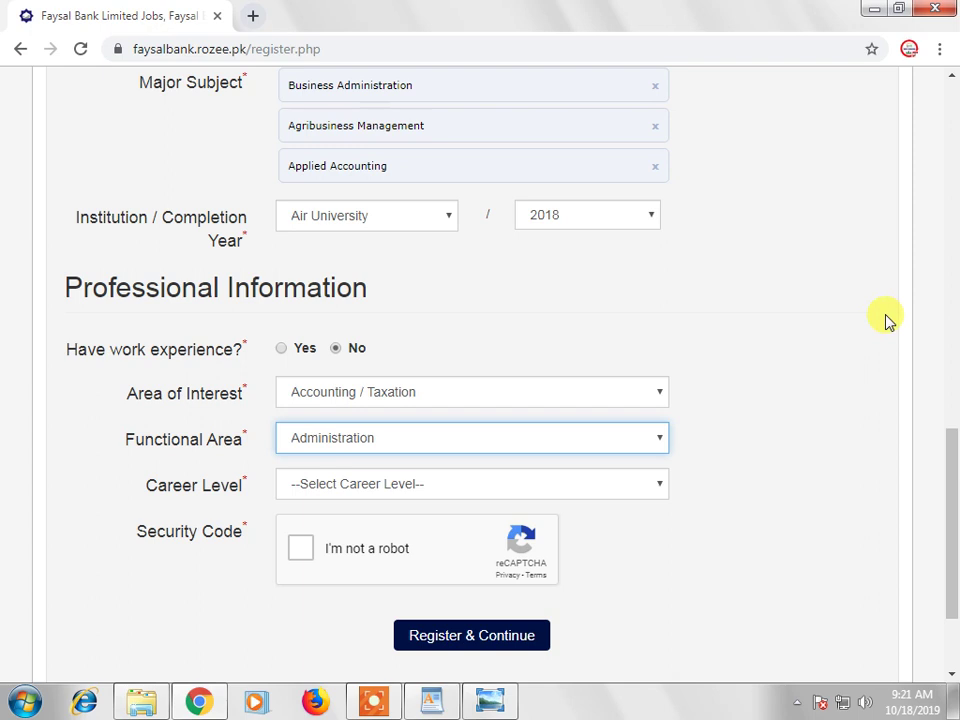
pyautogui.click(588, 488)
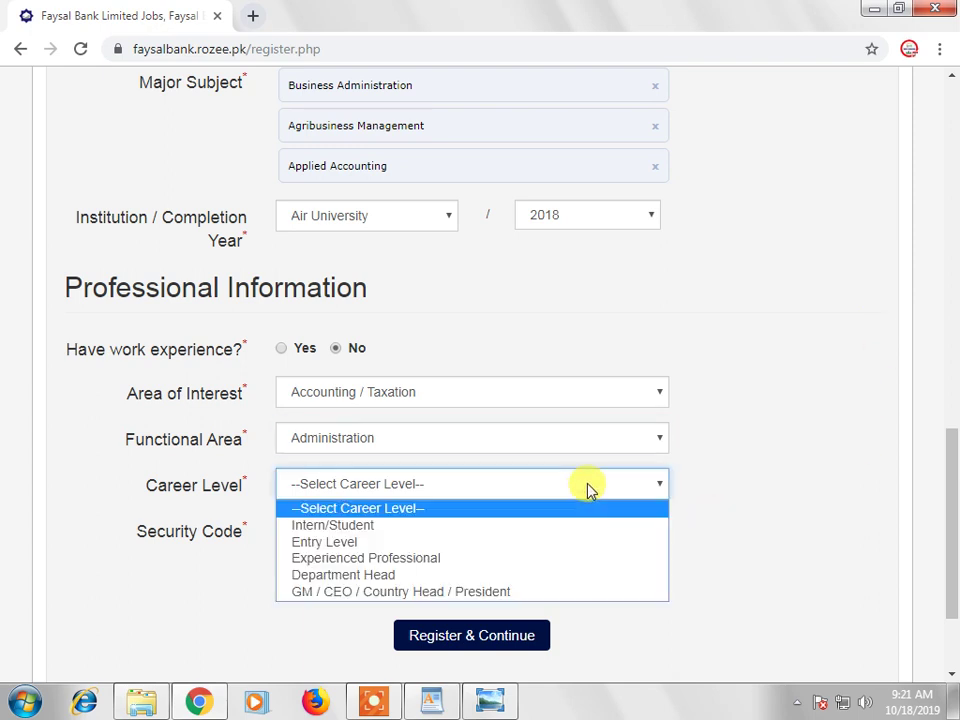
pyautogui.click(422, 545)
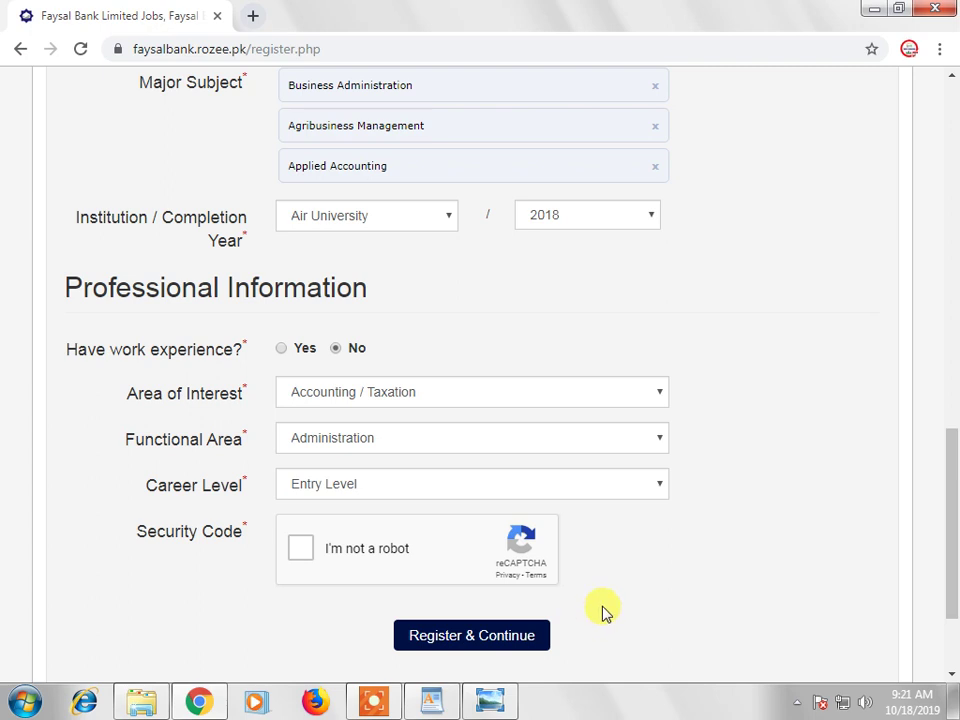
# Look over the registration form, return to the Trainee Branch Services Officer job posting and open the site's login page.
pyautogui.scroll(6, 606, 612)
pyautogui.scroll(2, 612, 607)
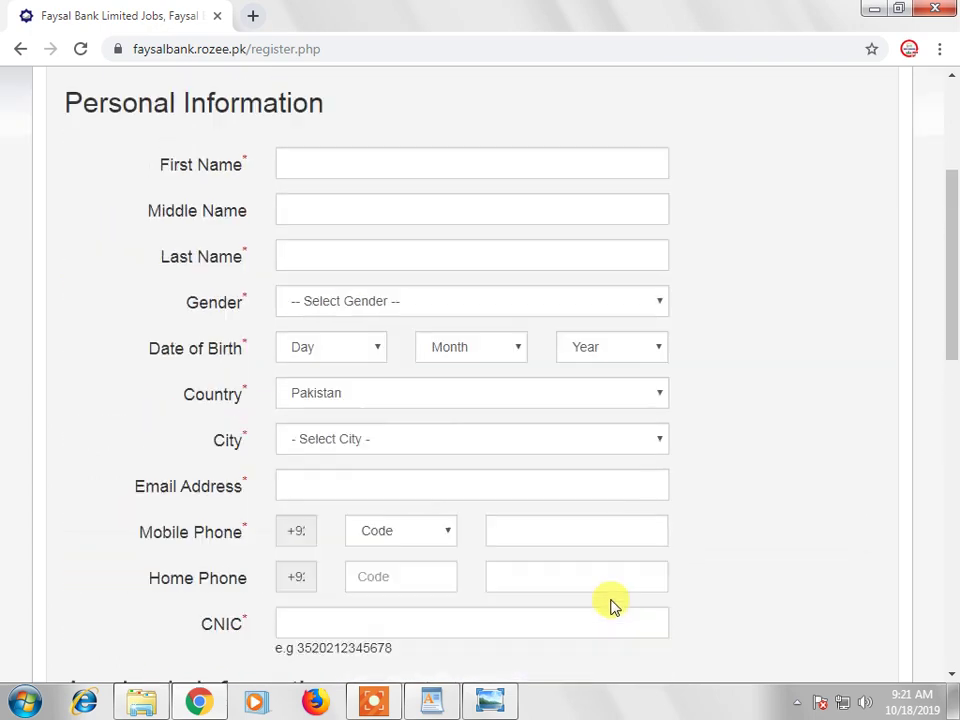
pyautogui.scroll(-5, 612, 606)
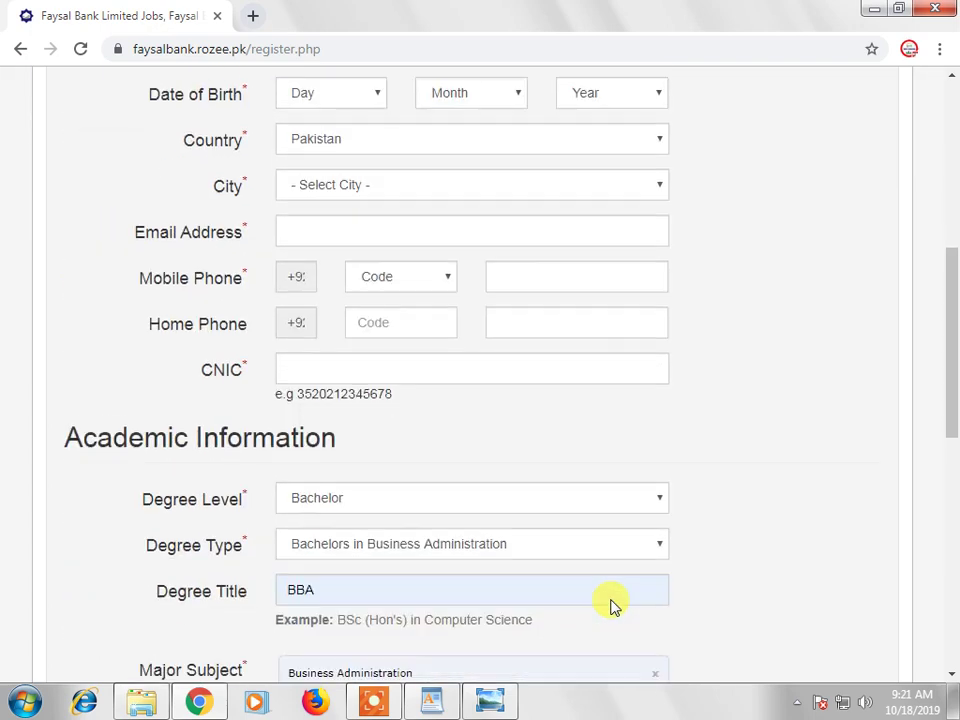
pyautogui.scroll(-2, 643, 592)
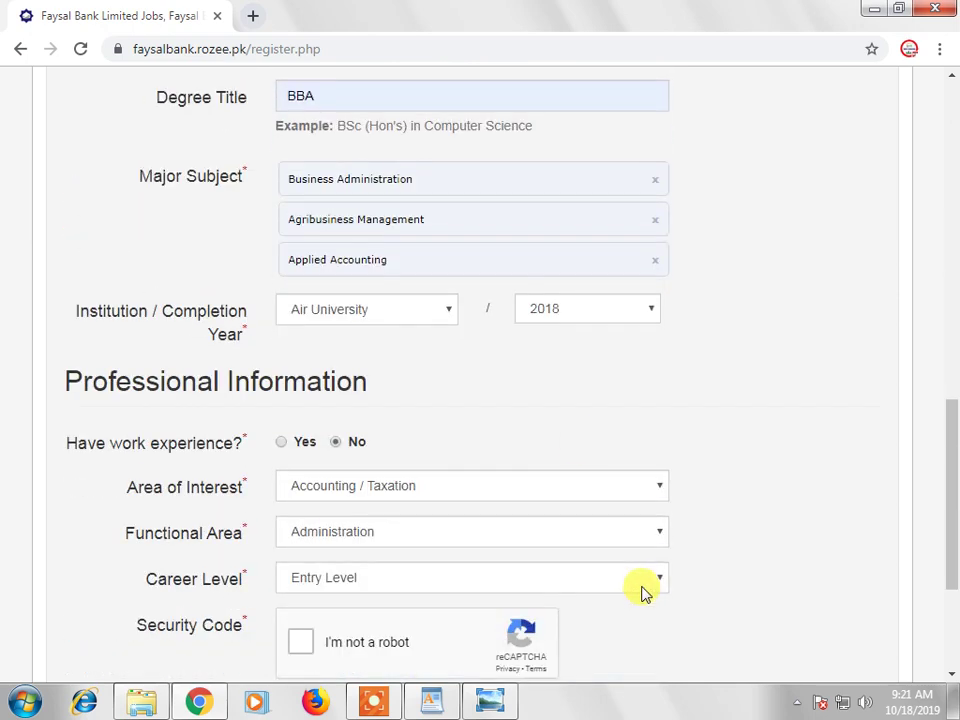
pyautogui.click(21, 50)
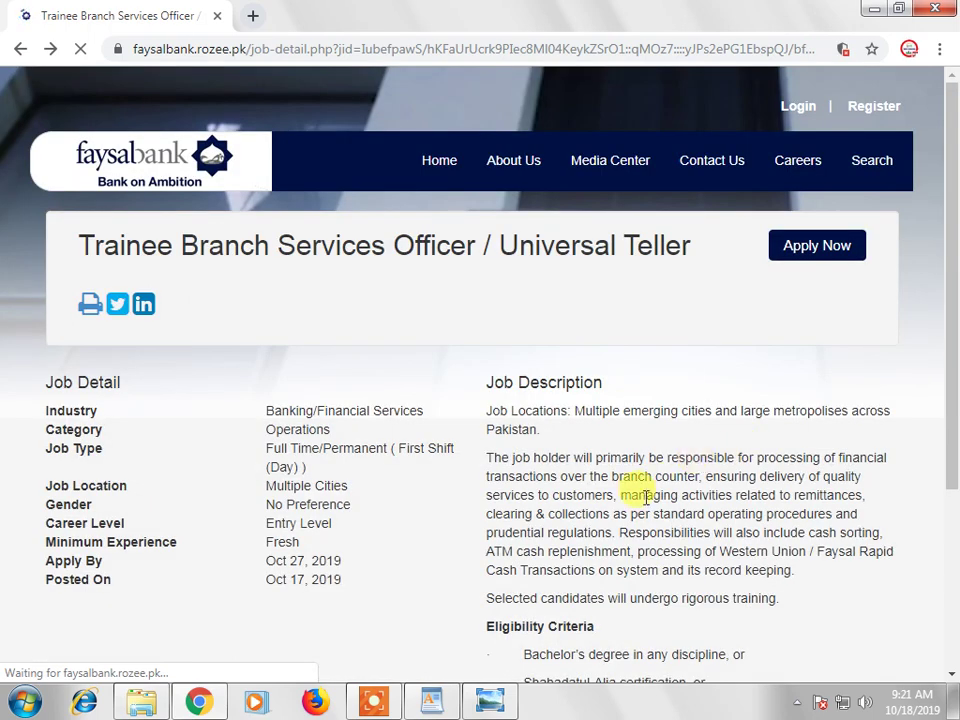
pyautogui.click(795, 110)
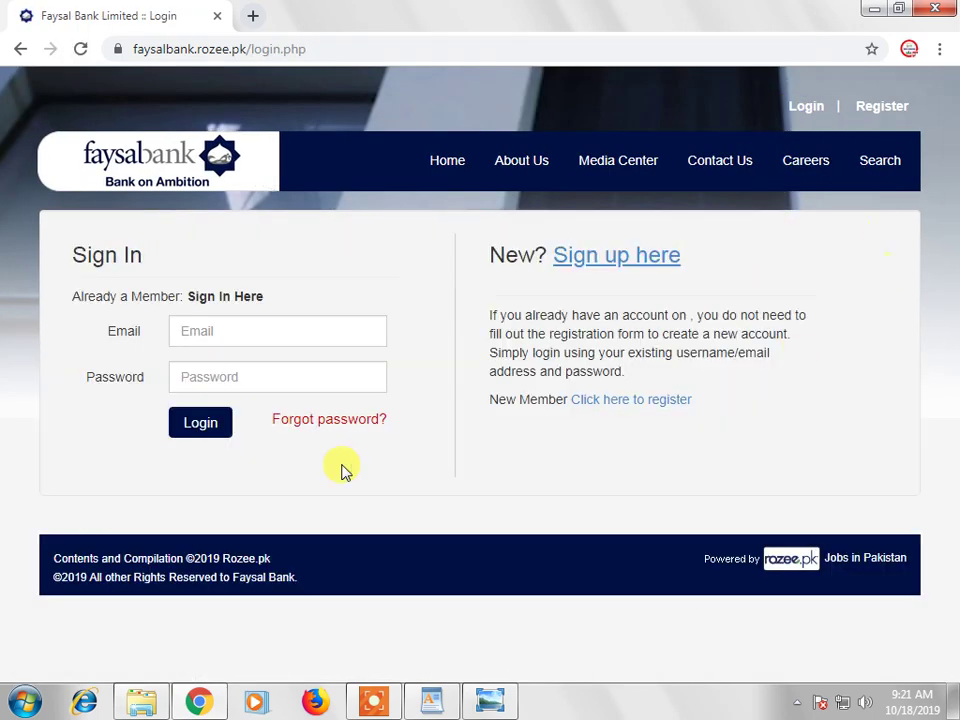